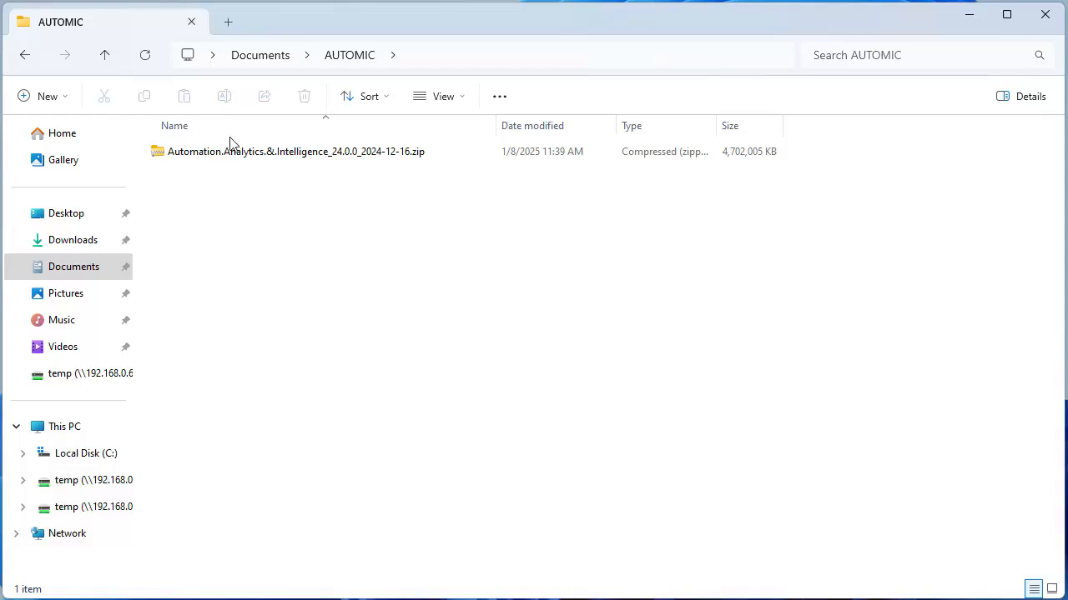
Step: Extract the AAI 24.0.0 release zip to its suggested folder
{"action": "right_click", "coordinate": [306, 159]}
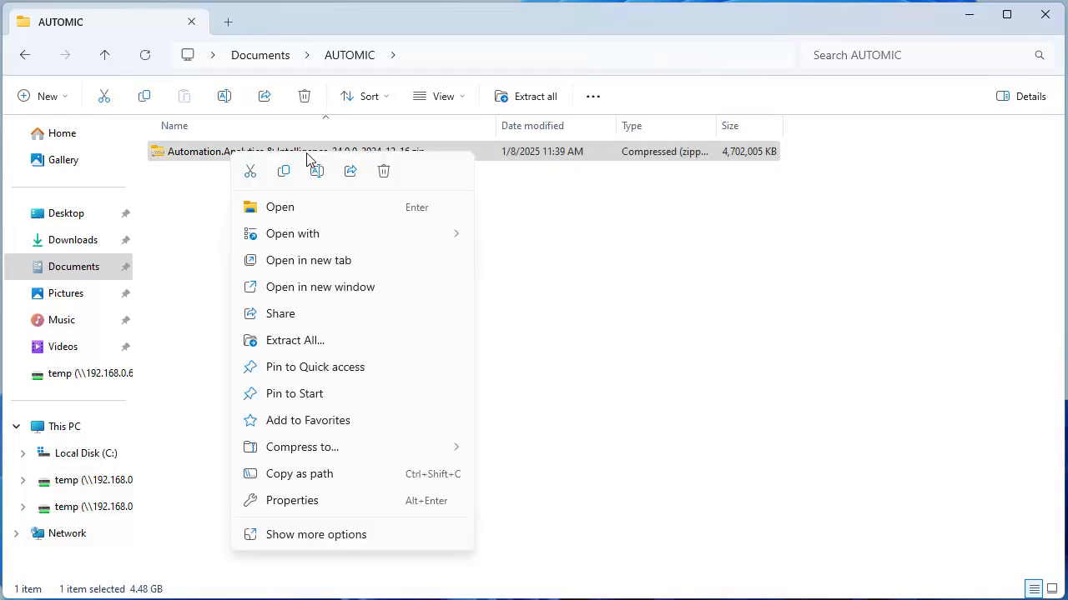
{"action": "left_click", "coordinate": [294, 341]}
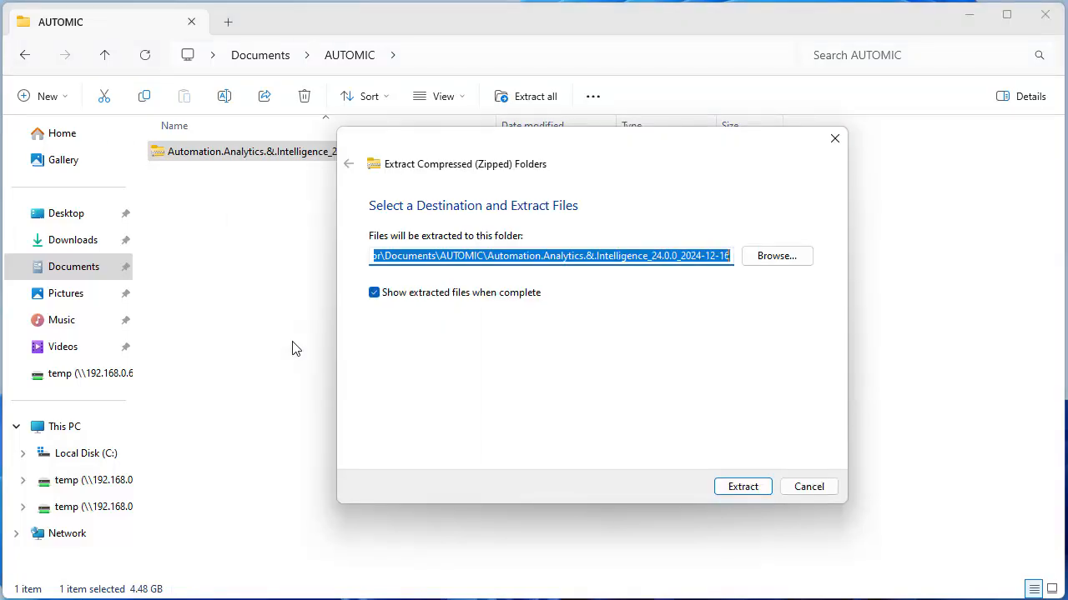
{"action": "left_click", "coordinate": [740, 492]}
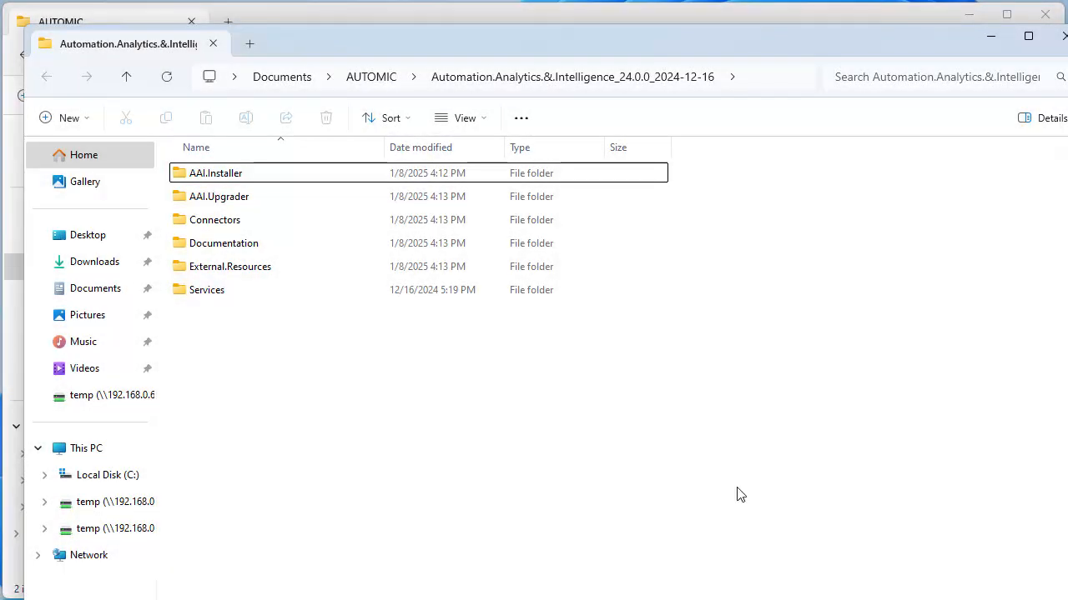
Step: Extract the Windows installer zip inside the AAI.Installer folder
{"action": "double_click", "coordinate": [237, 174]}
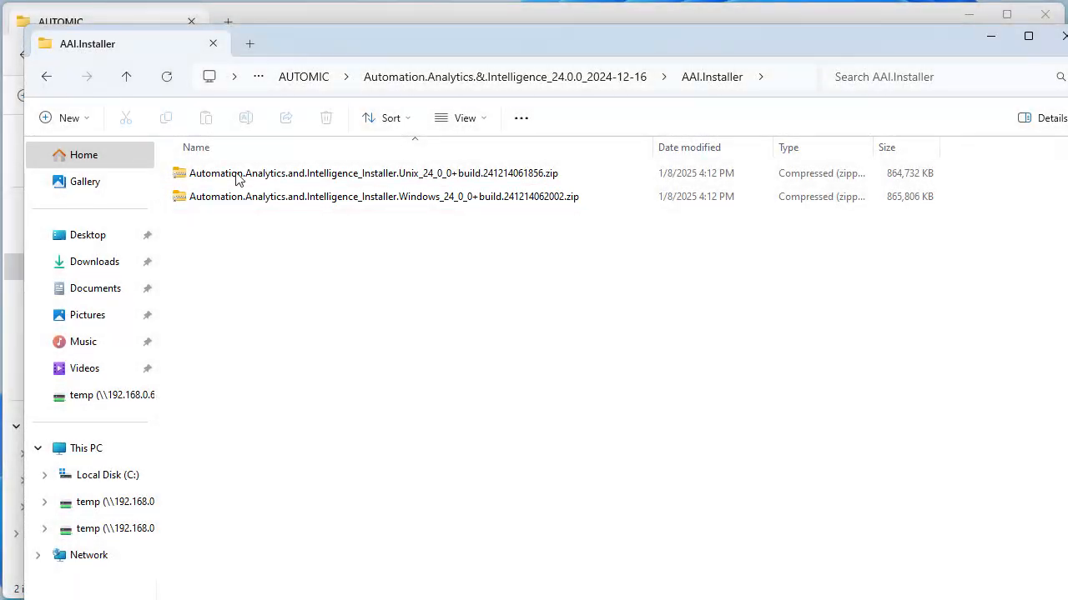
{"action": "right_click", "coordinate": [305, 200]}
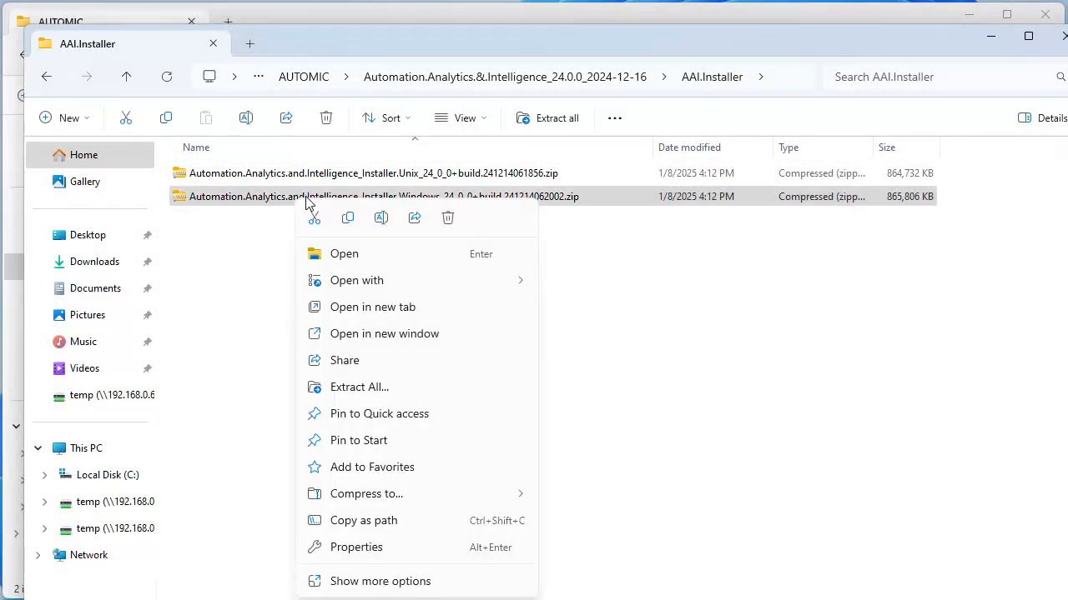
{"action": "left_click", "coordinate": [357, 388]}
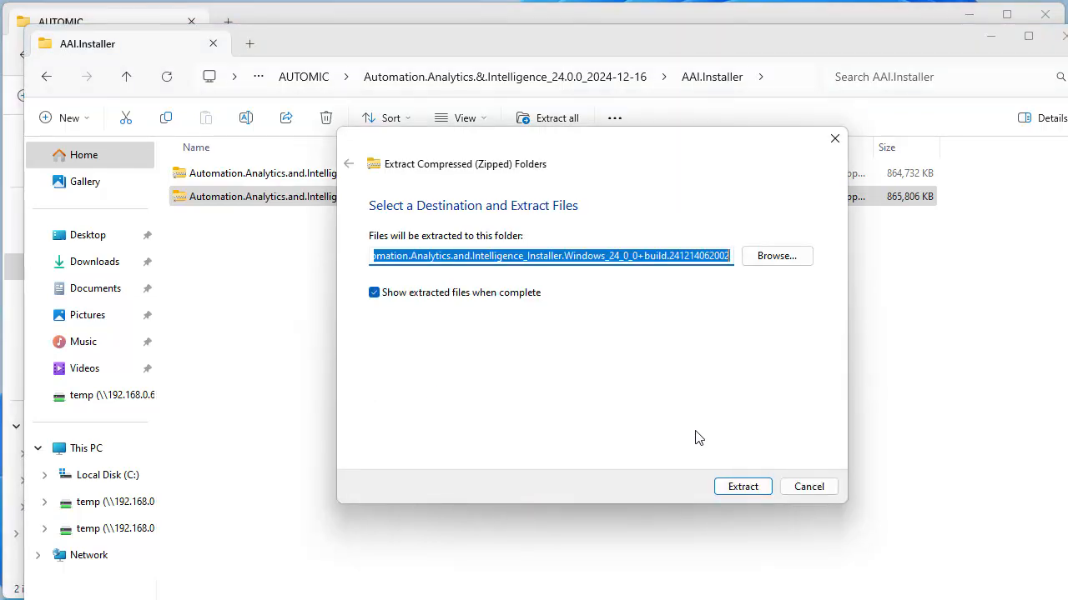
{"action": "left_click", "coordinate": [742, 487]}
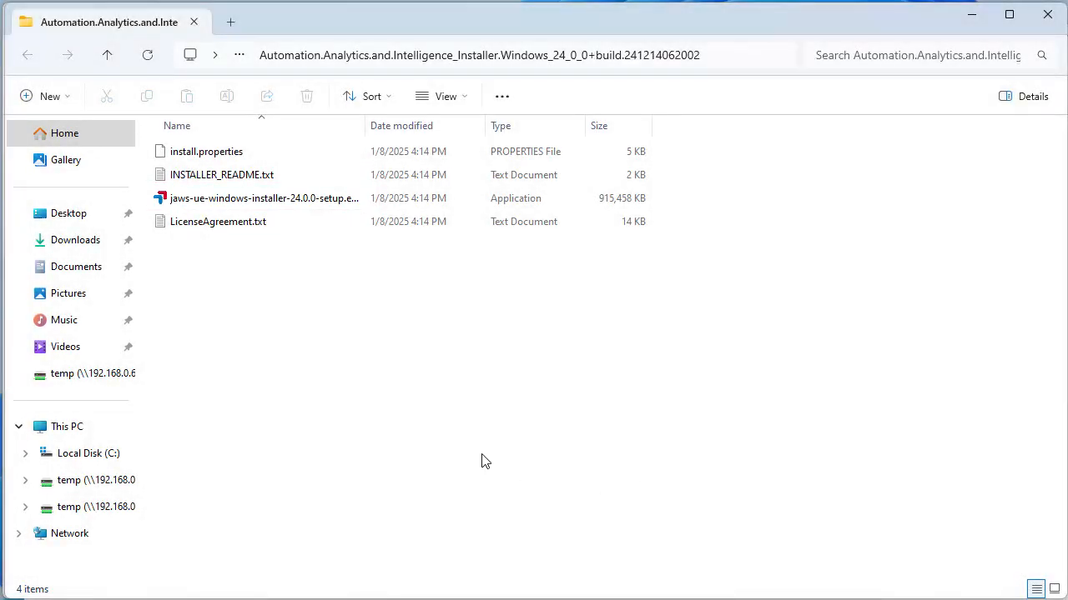
Step: Run the jaws-ue installer as administrator and accept the licence agreement
{"action": "right_click", "coordinate": [278, 203]}
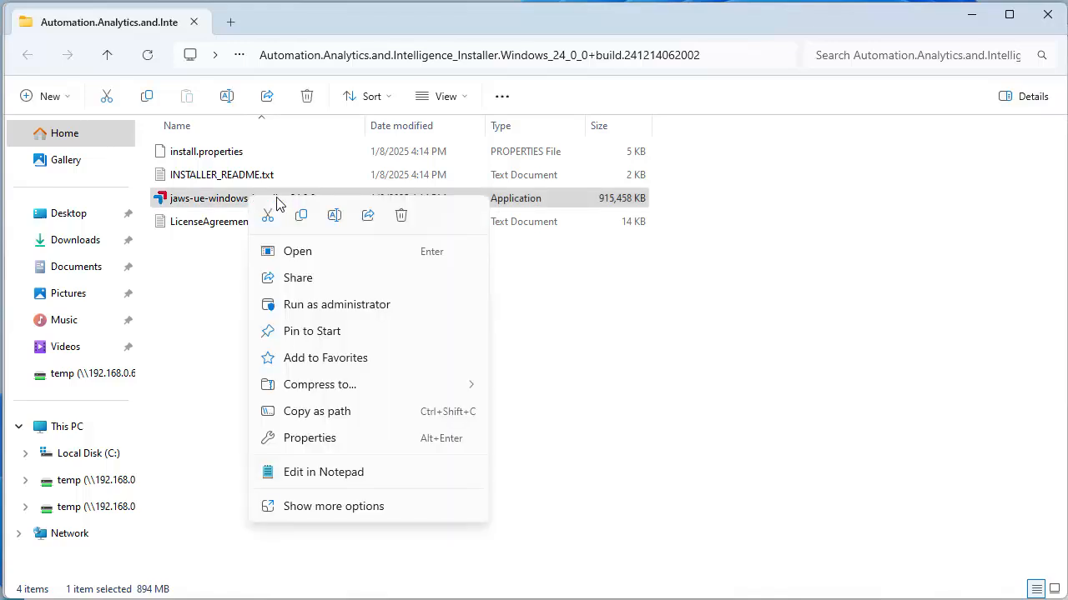
{"action": "left_click", "coordinate": [327, 304]}
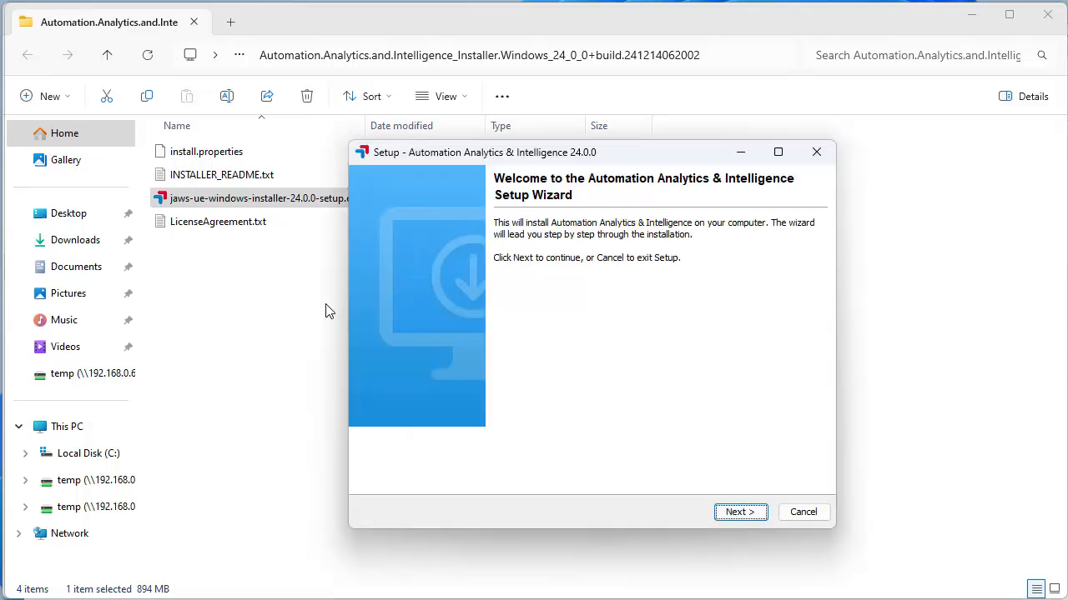
{"action": "left_click", "coordinate": [735, 513]}
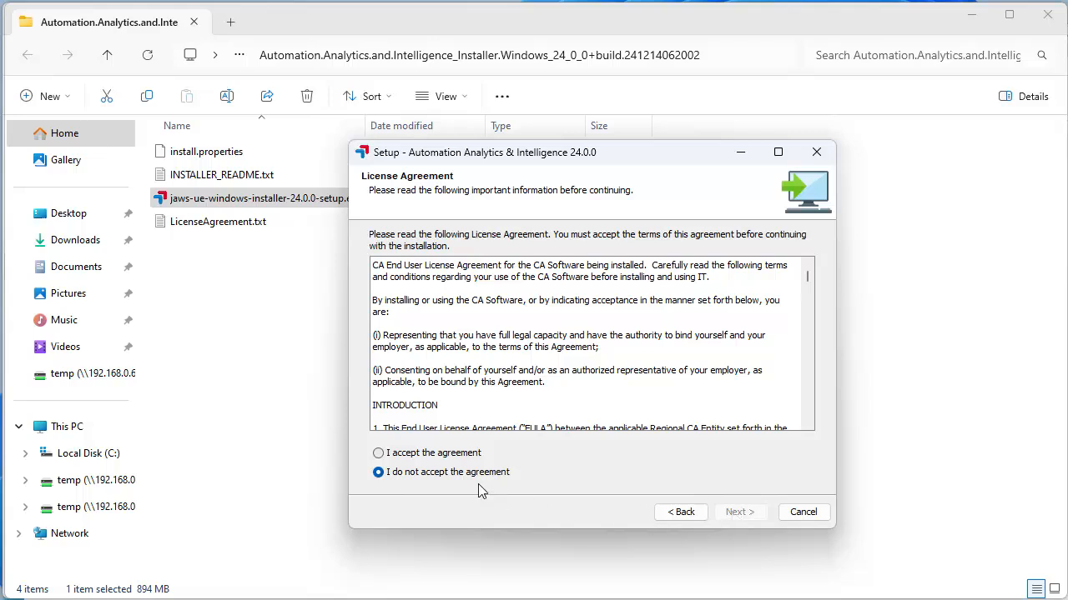
{"action": "left_click", "coordinate": [449, 455]}
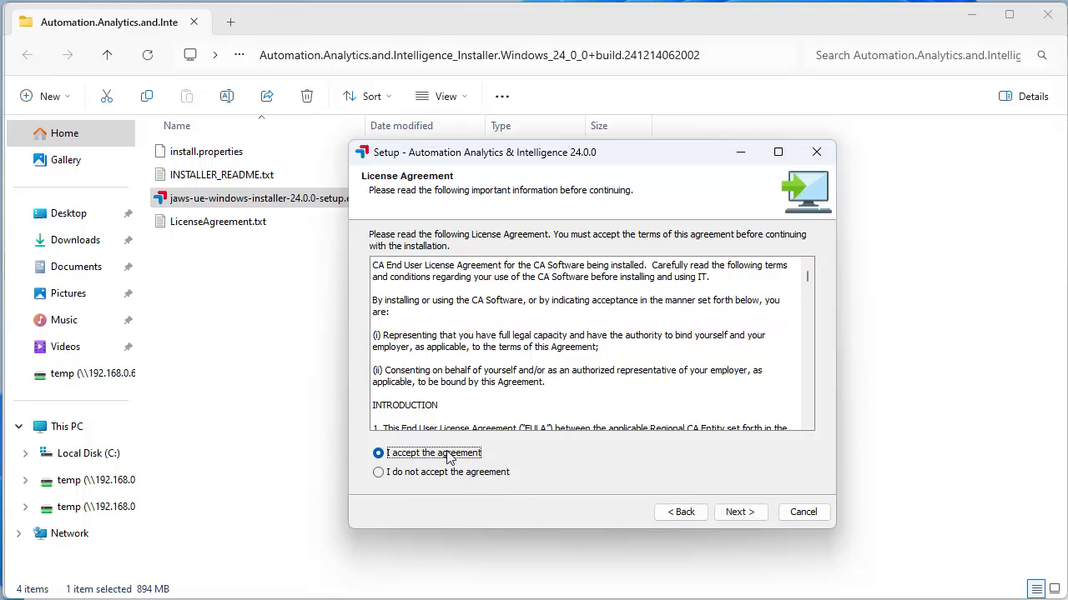
{"action": "left_click", "coordinate": [740, 512]}
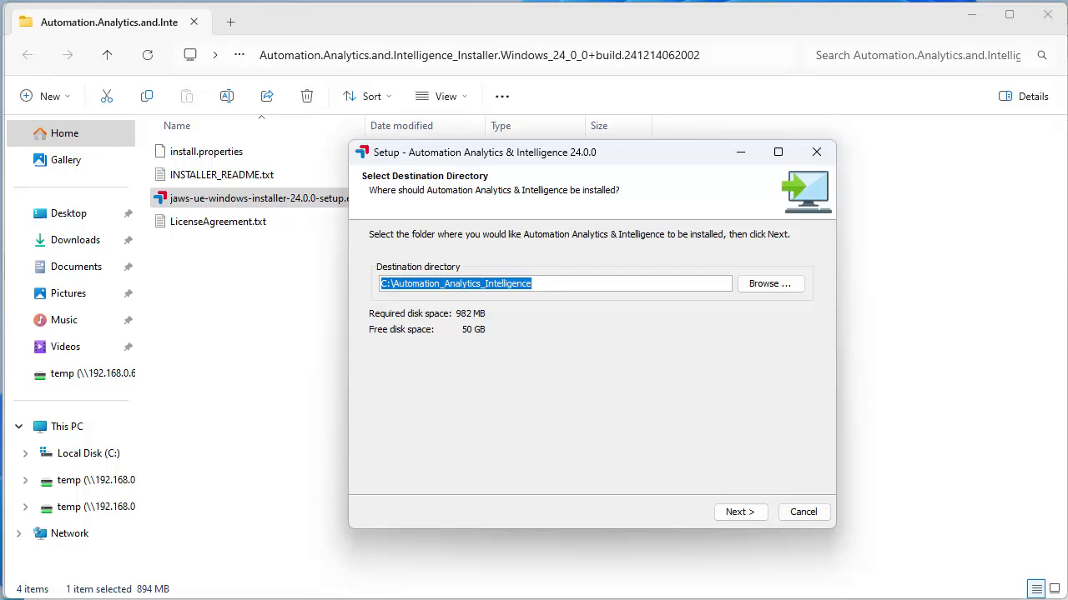
Step: Keep the default install folder, Start Menu folder, service options and server id AAI
{"action": "left_click", "coordinate": [744, 517]}
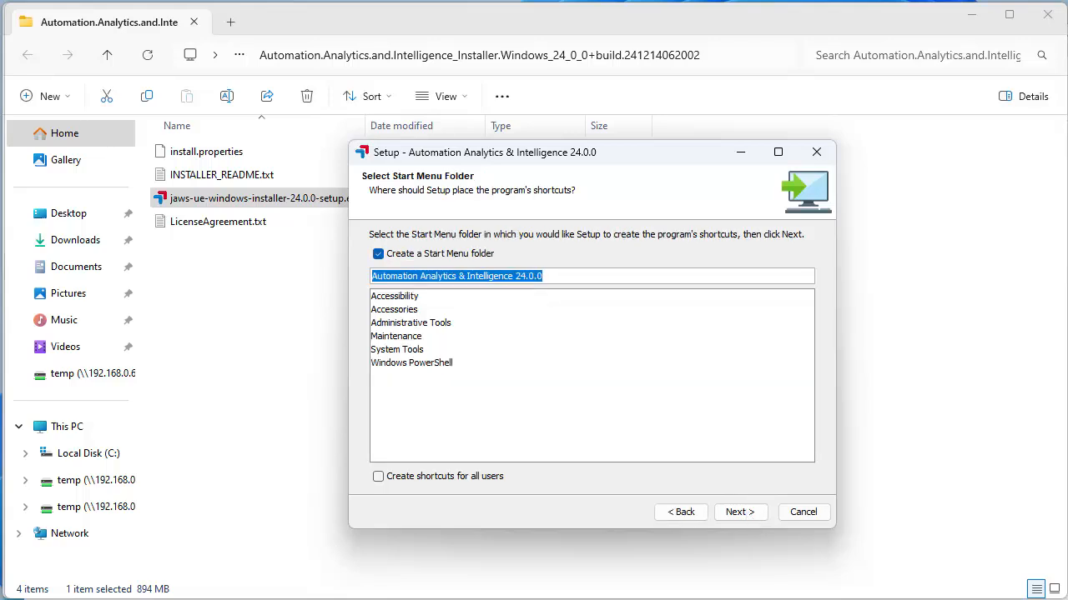
{"action": "left_click", "coordinate": [745, 514]}
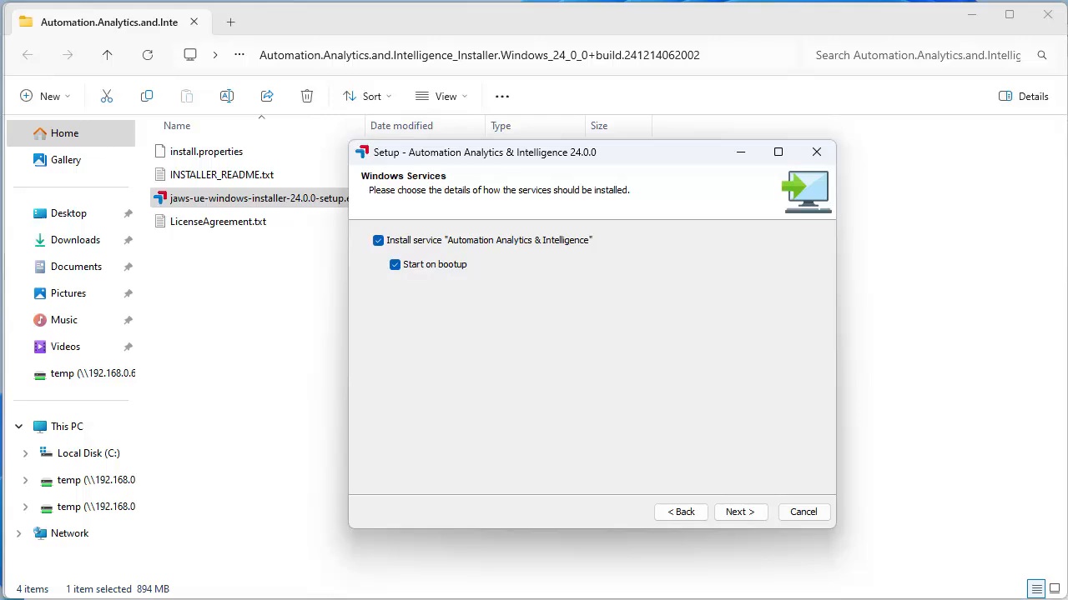
{"action": "left_click", "coordinate": [749, 514]}
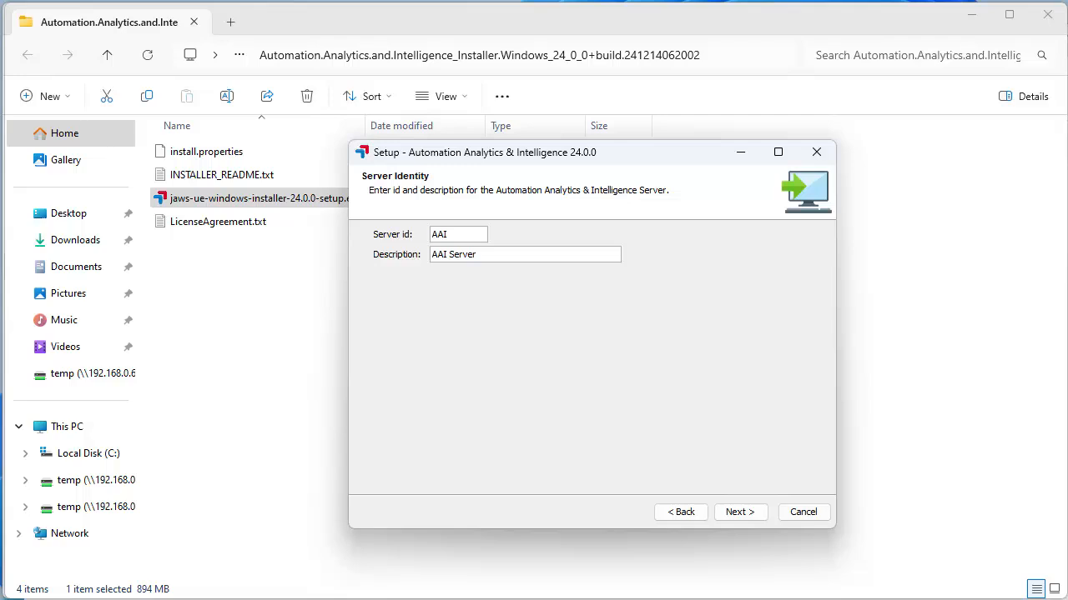
{"action": "left_click", "coordinate": [750, 515]}
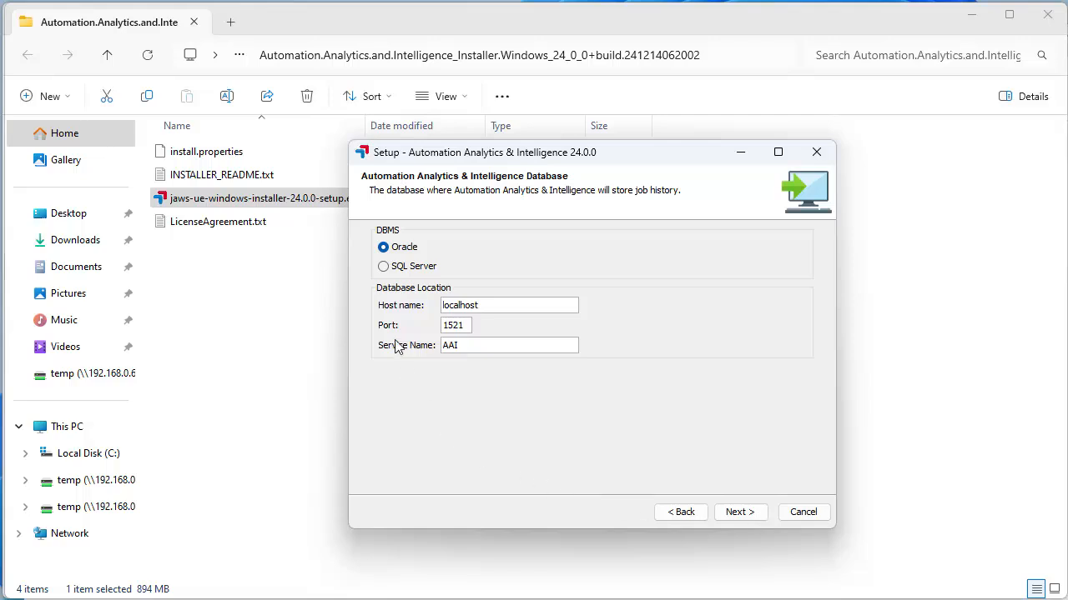
Step: Choose SQL Server as the database with host name win-aai, then continue
{"action": "left_click", "coordinate": [384, 267]}
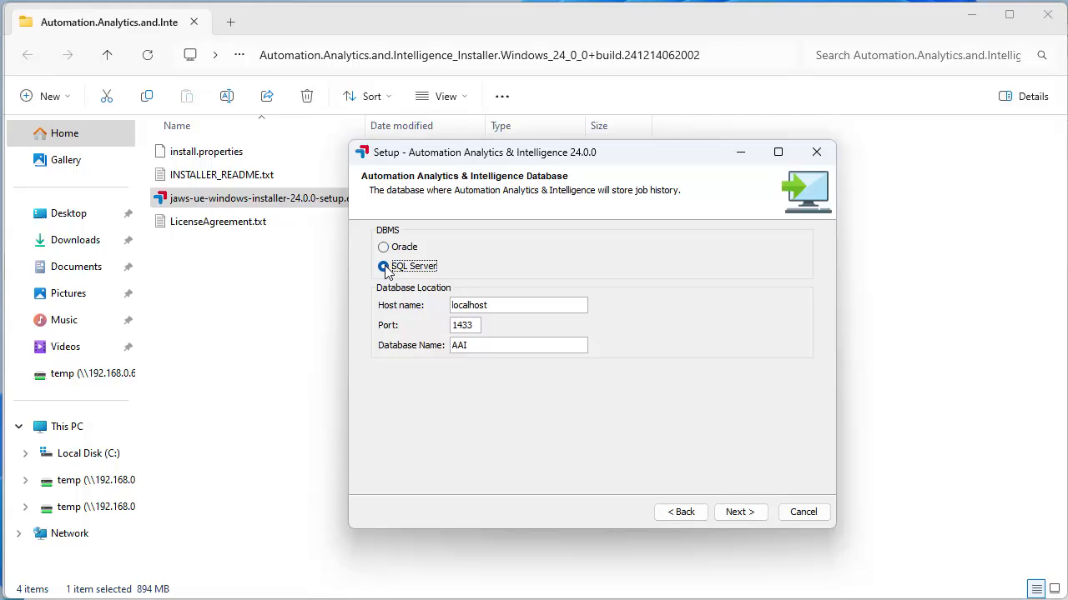
{"action": "double_click", "coordinate": [496, 305]}
{"action": "type", "text": "win-aai"}
{"action": "left_click", "coordinate": [737, 512]}
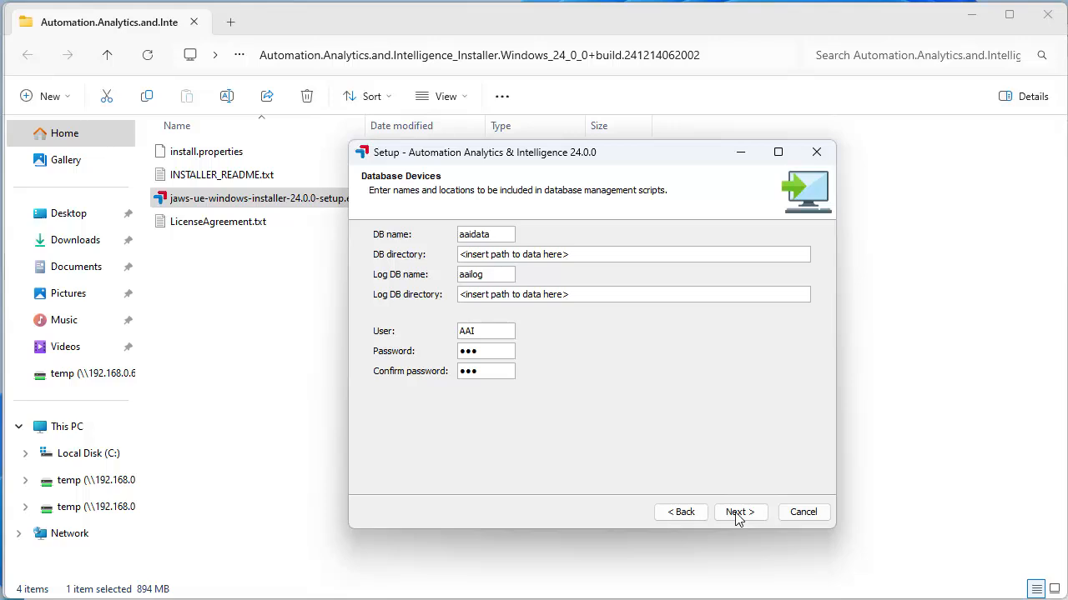
Step: Confirm the data and logs folders under C:\automic, then advance to database sizing
{"action": "left_click", "coordinate": [60, 455]}
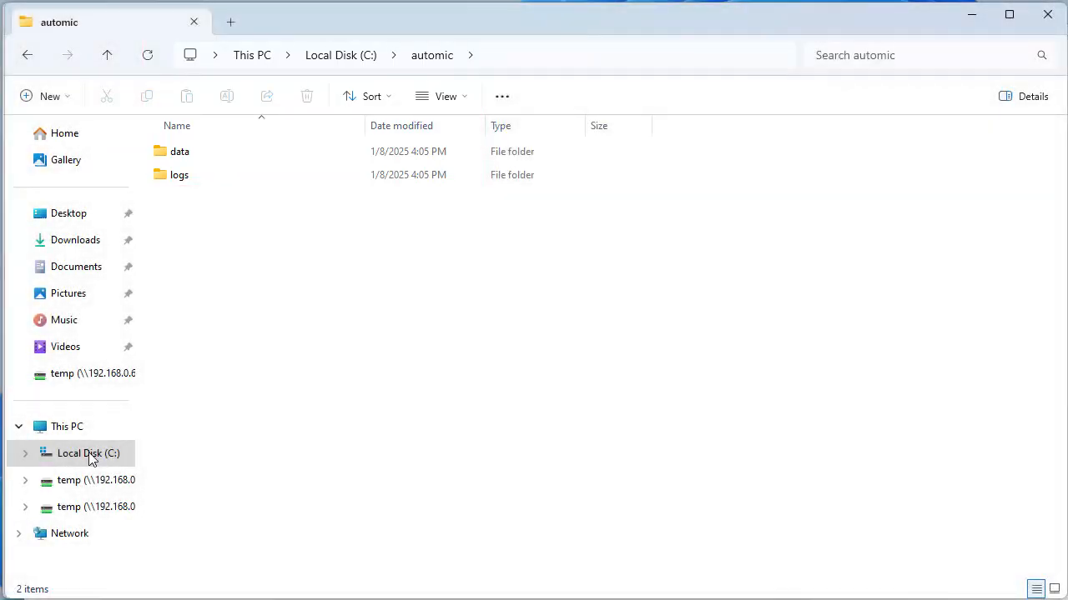
{"action": "left_click", "coordinate": [972, 16]}
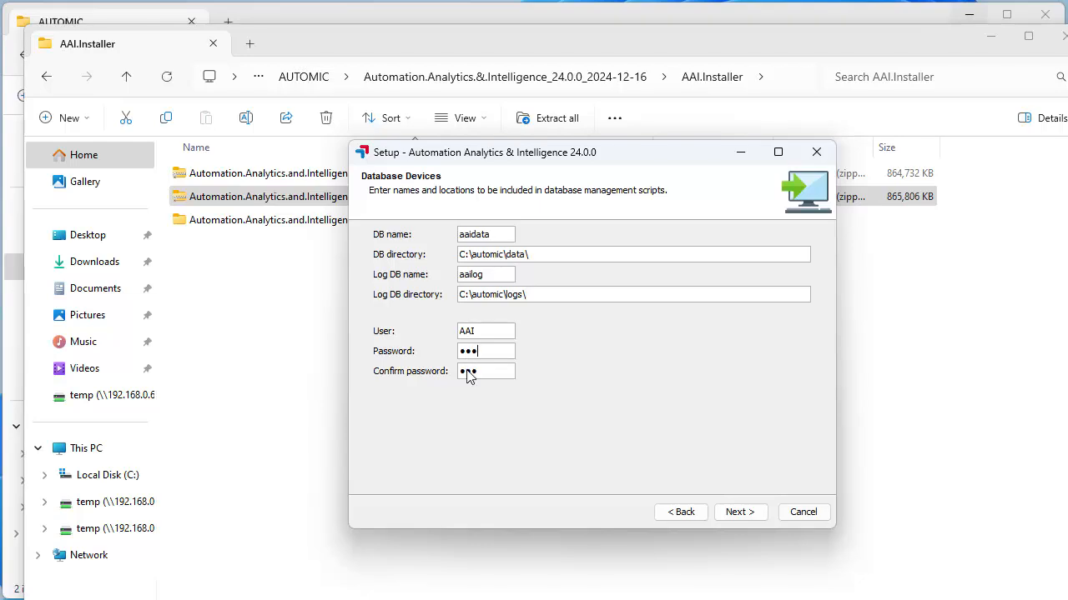
{"action": "left_click", "coordinate": [739, 512]}
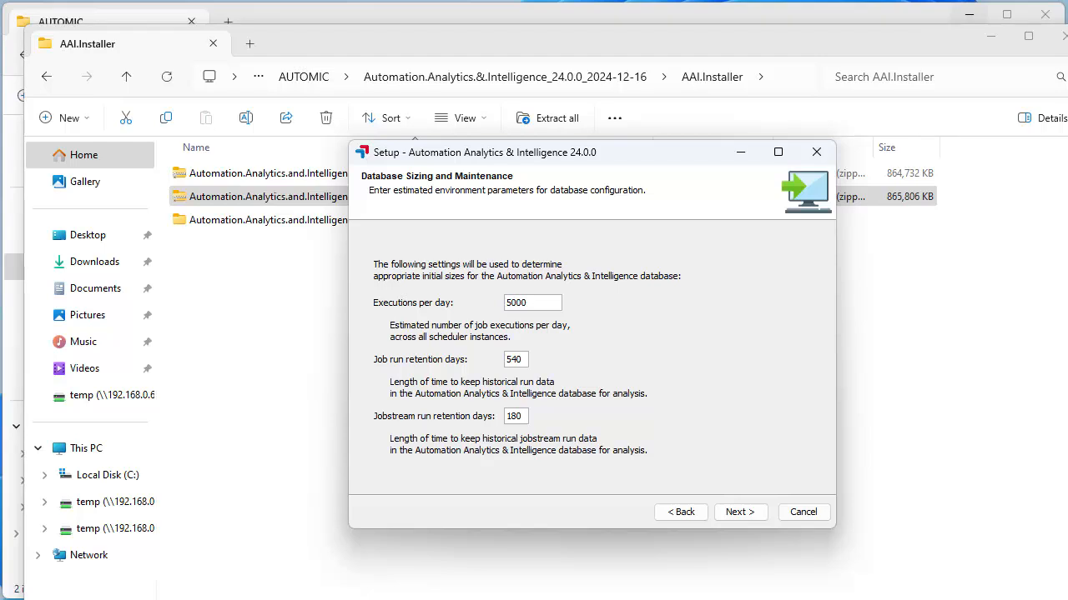
Step: Accept the default sizing and task schedule, and answer No to the Portfolio License
{"action": "left_click", "coordinate": [750, 514]}
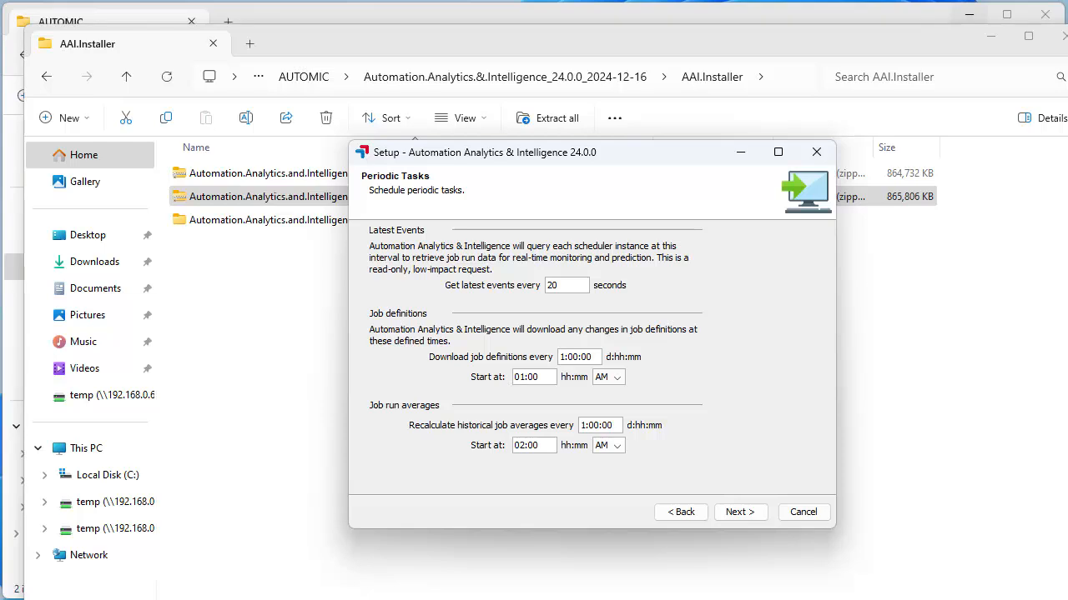
{"action": "left_click", "coordinate": [727, 512]}
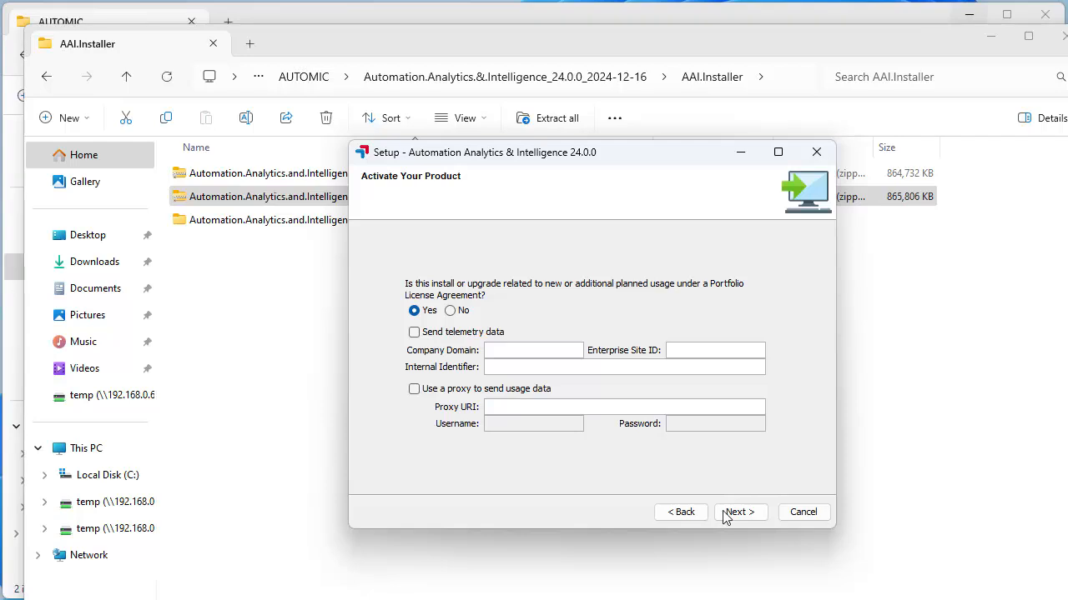
{"action": "left_click", "coordinate": [451, 311]}
{"action": "left_click", "coordinate": [739, 512]}
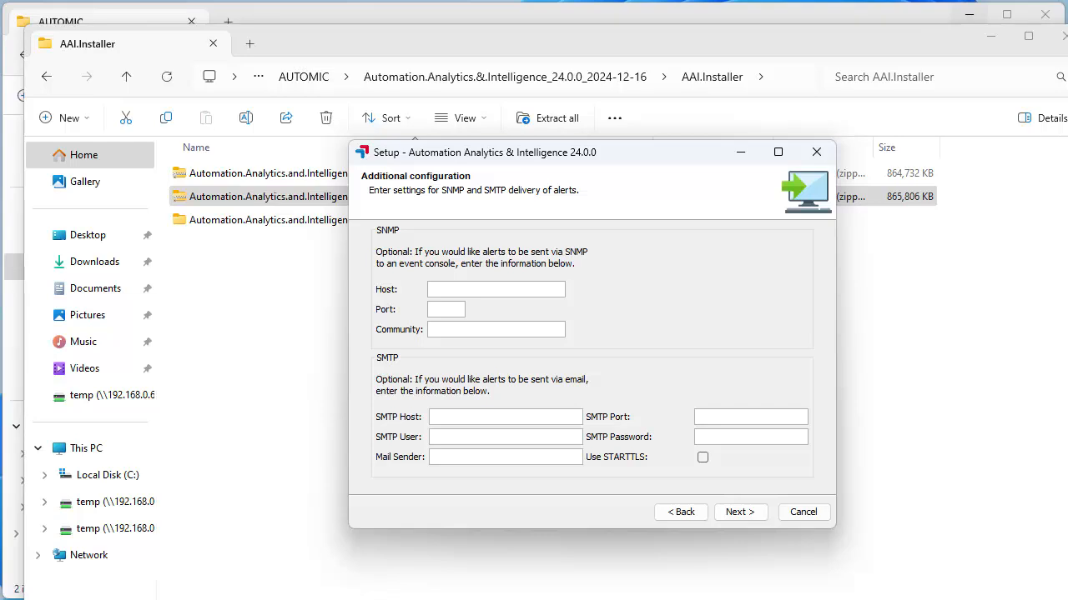
Step: Skip the SNMP and SMTP alert settings, install, and finish without viewing the README
{"action": "left_click", "coordinate": [754, 515]}
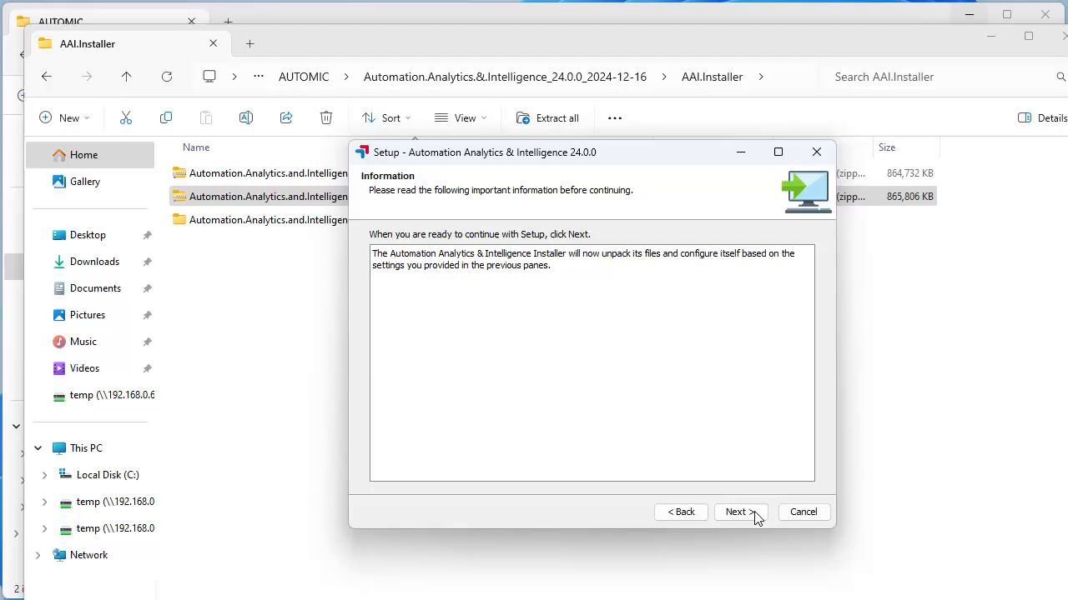
{"action": "left_click", "coordinate": [754, 515]}
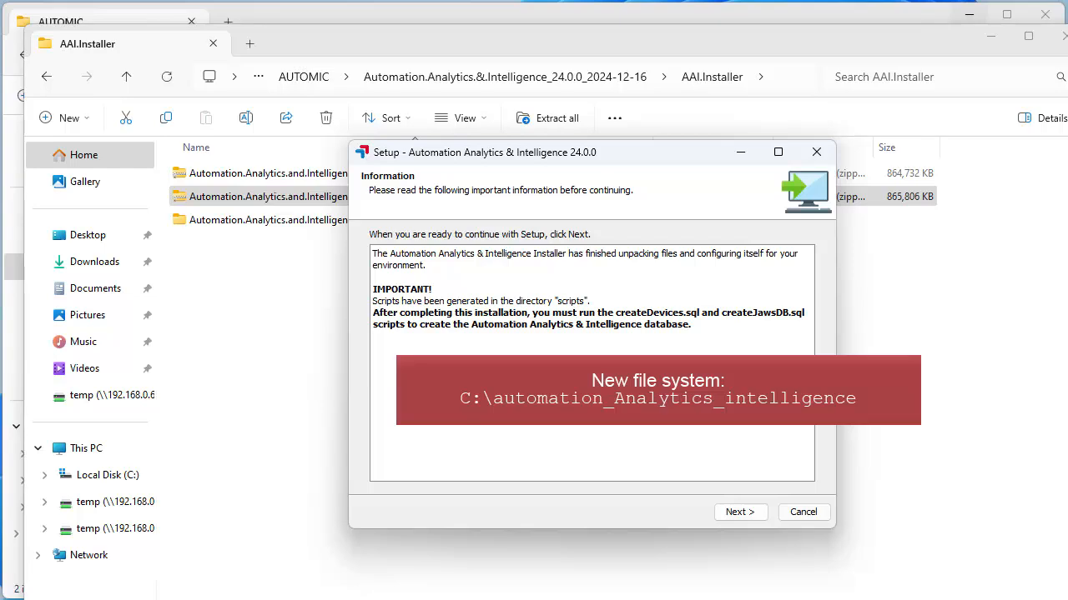
{"action": "left_click", "coordinate": [747, 514]}
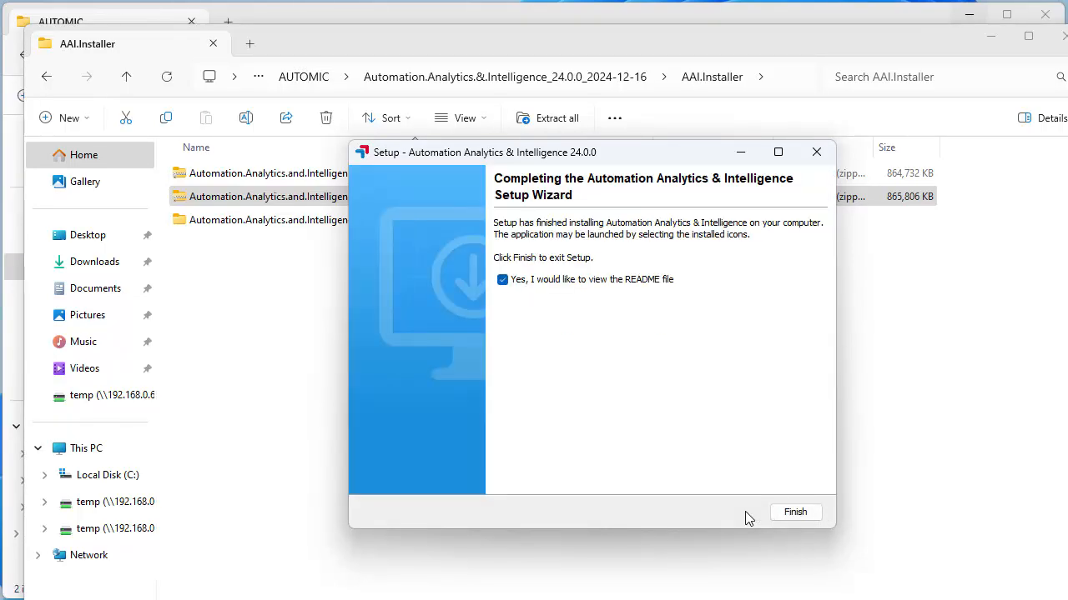
{"action": "left_click", "coordinate": [501, 281]}
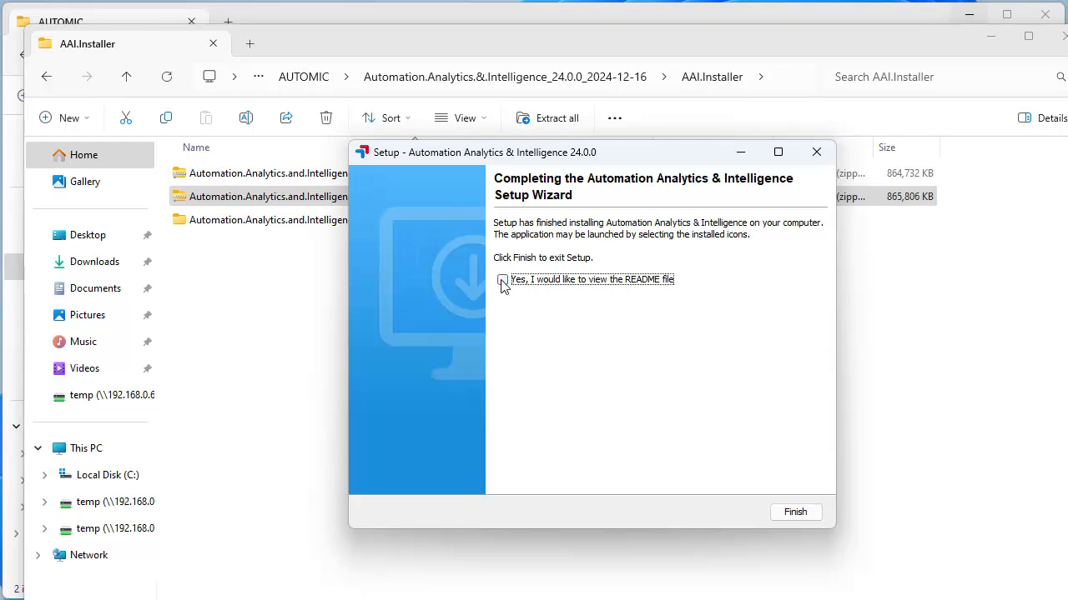
{"action": "left_click", "coordinate": [798, 512]}
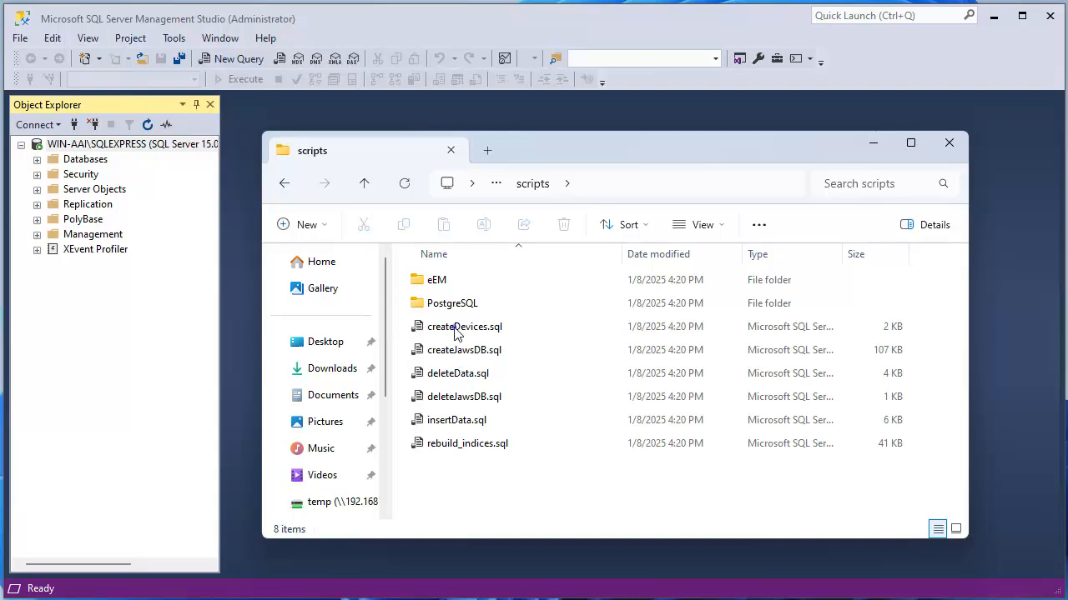
Step: Load createDevices.sql and set the login to AAI with a password
{"action": "left_click_drag", "start_coordinate": [454, 327], "coordinate": [476, 111]}
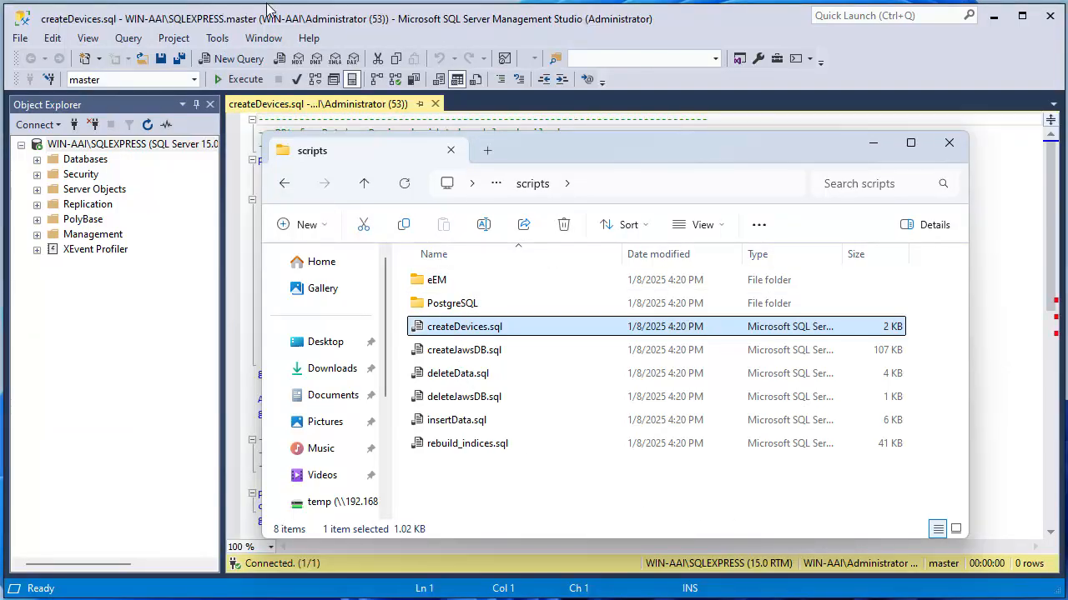
{"action": "left_click", "coordinate": [873, 143]}
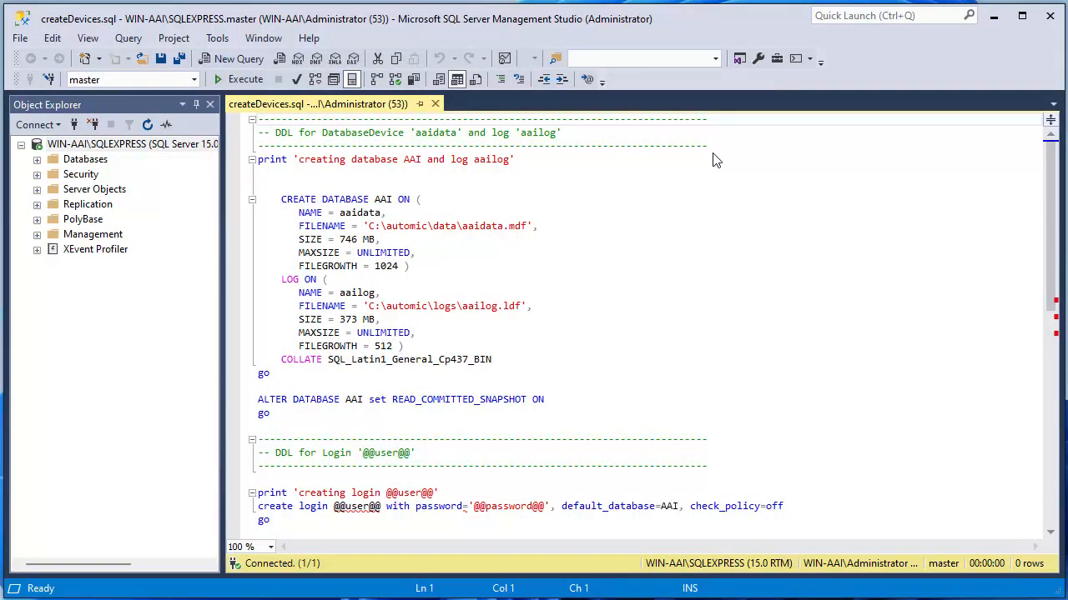
{"action": "double_click", "coordinate": [353, 507]}
{"action": "key", "text": "Delete"}
{"action": "type", "text": "AAI"}
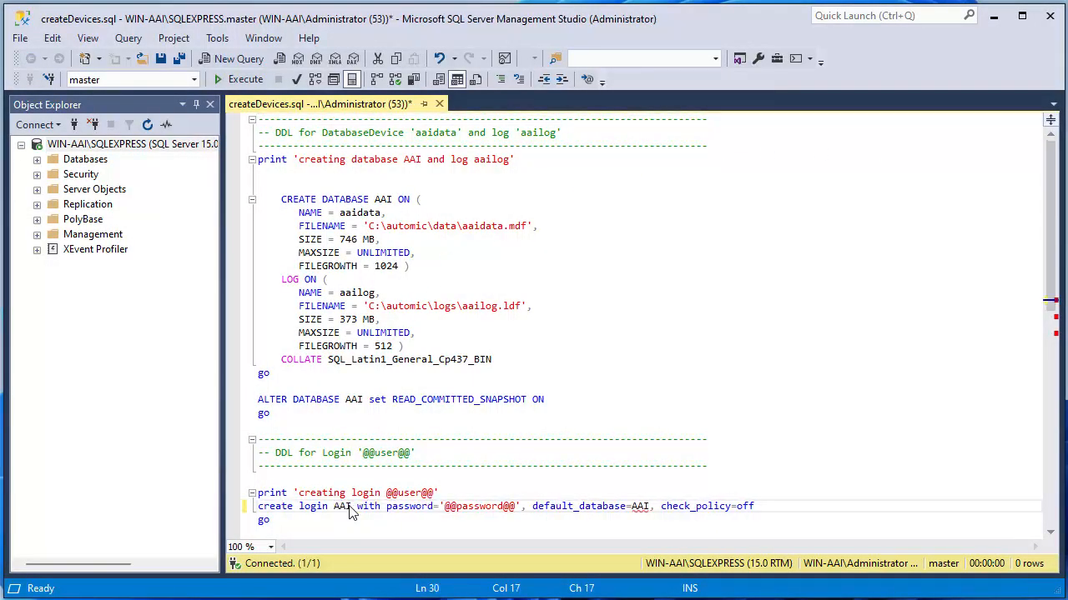
{"action": "double_click", "coordinate": [474, 507]}
{"action": "type", "text": "aai"}
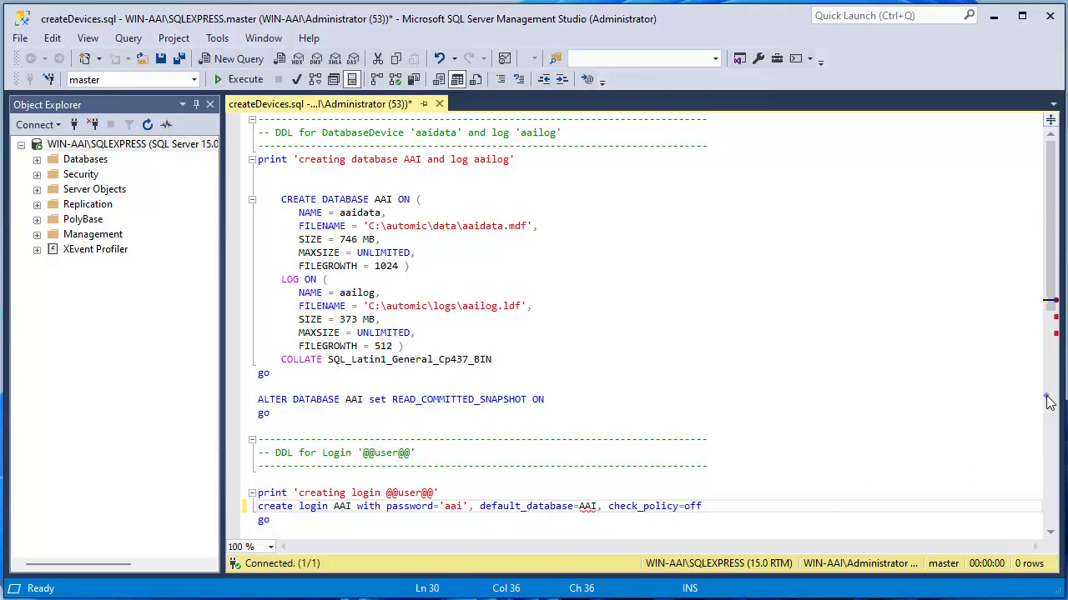
Step: Replace the create-user placeholder with AAI and execute the script
{"action": "scroll", "coordinate": [1048, 402], "scroll_direction": "down", "scroll_amount": 3}
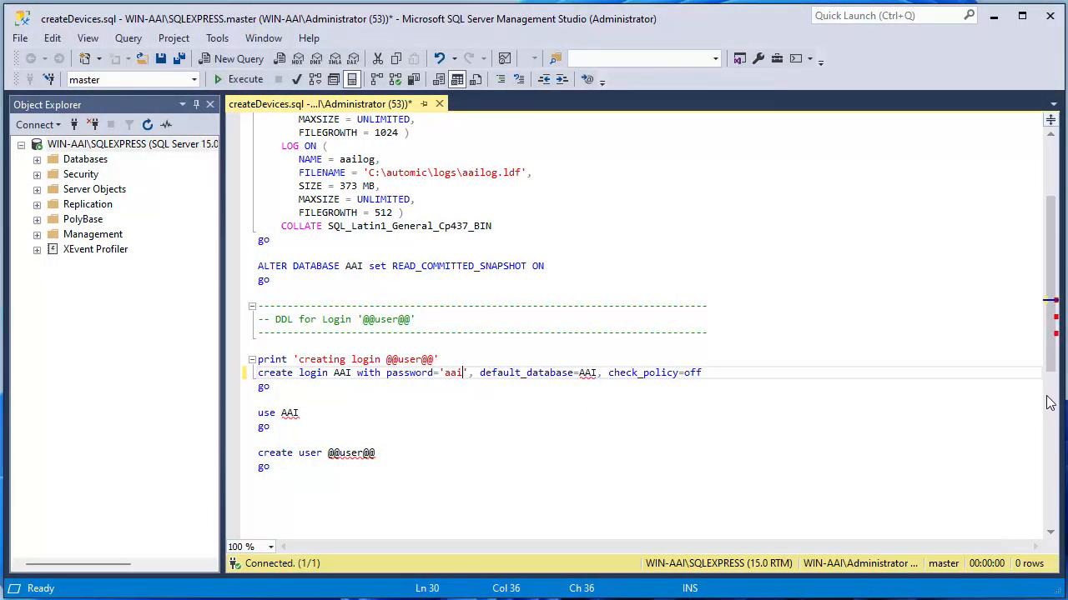
{"action": "double_click", "coordinate": [352, 453]}
{"action": "key", "text": "Delete"}
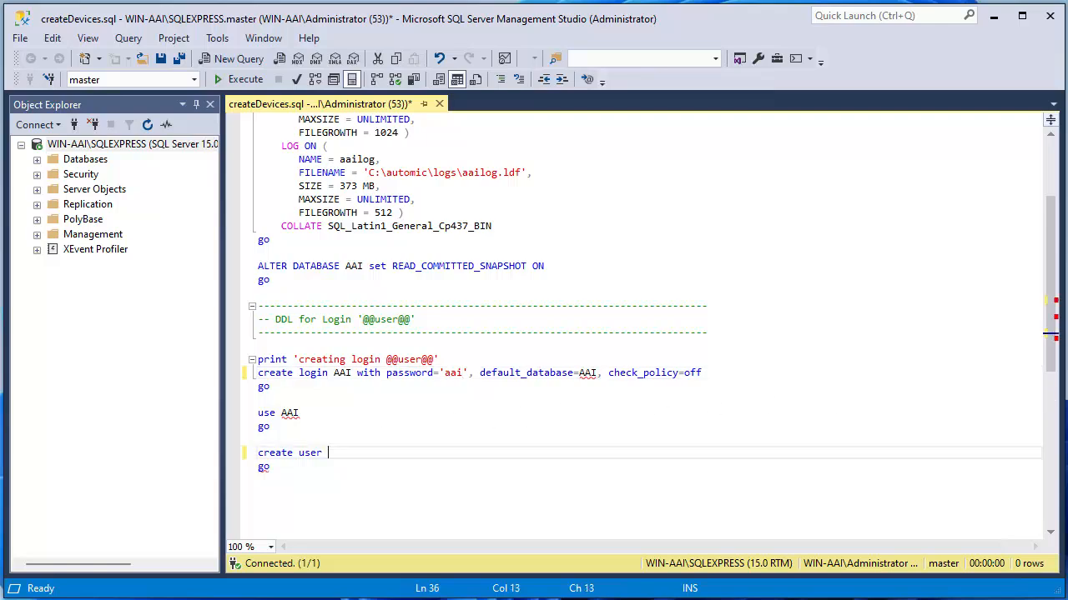
{"action": "type", "text": "AAI"}
{"action": "left_click", "coordinate": [248, 80]}
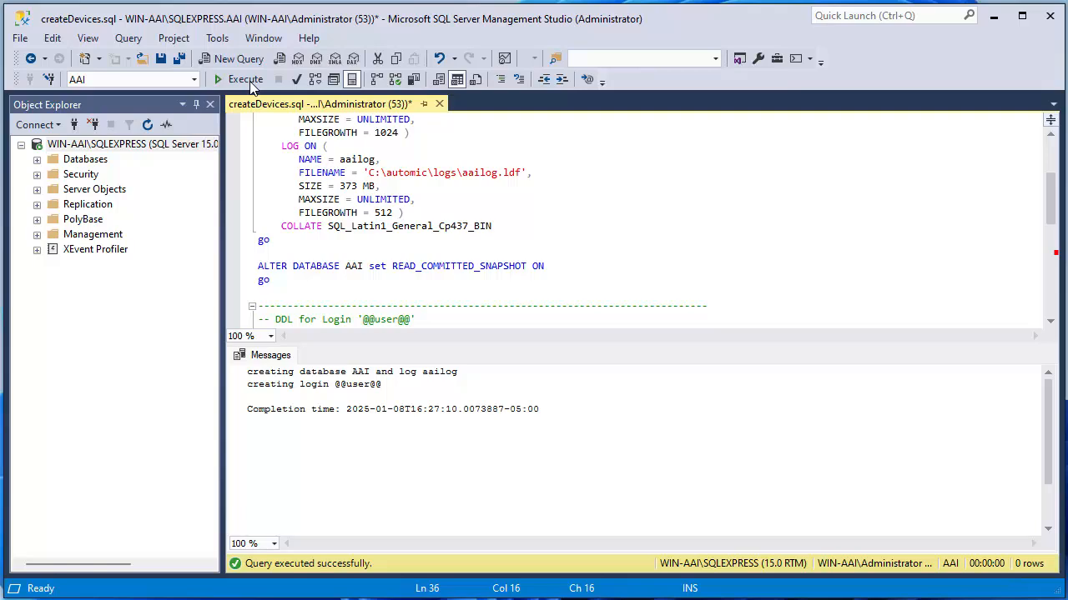
Step: Expand Databases and Security > Logins in Object Explorer to show AAI
{"action": "left_click", "coordinate": [37, 160]}
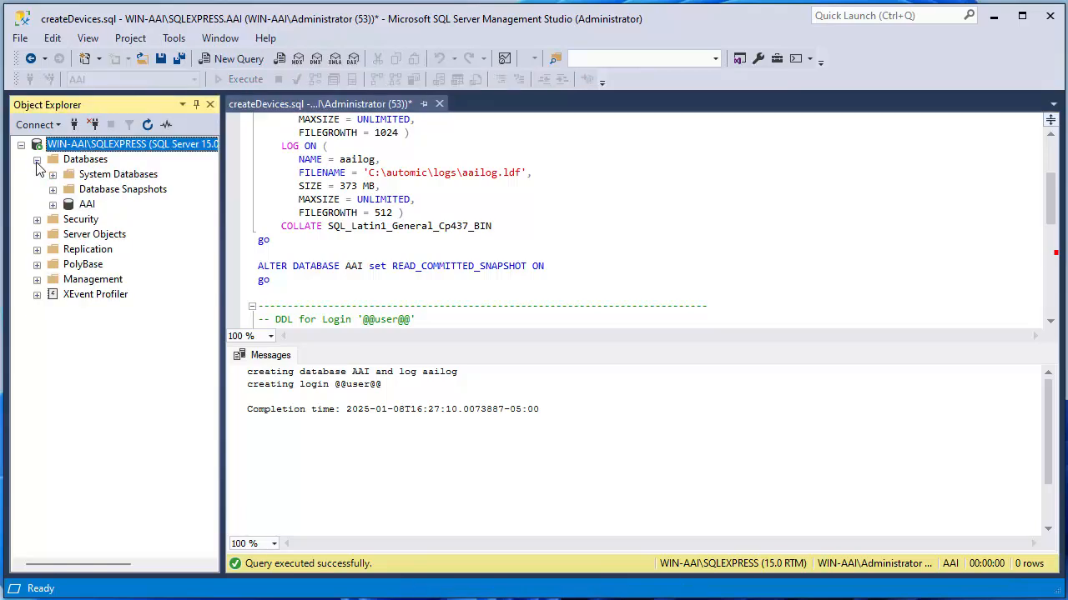
{"action": "left_click", "coordinate": [37, 219]}
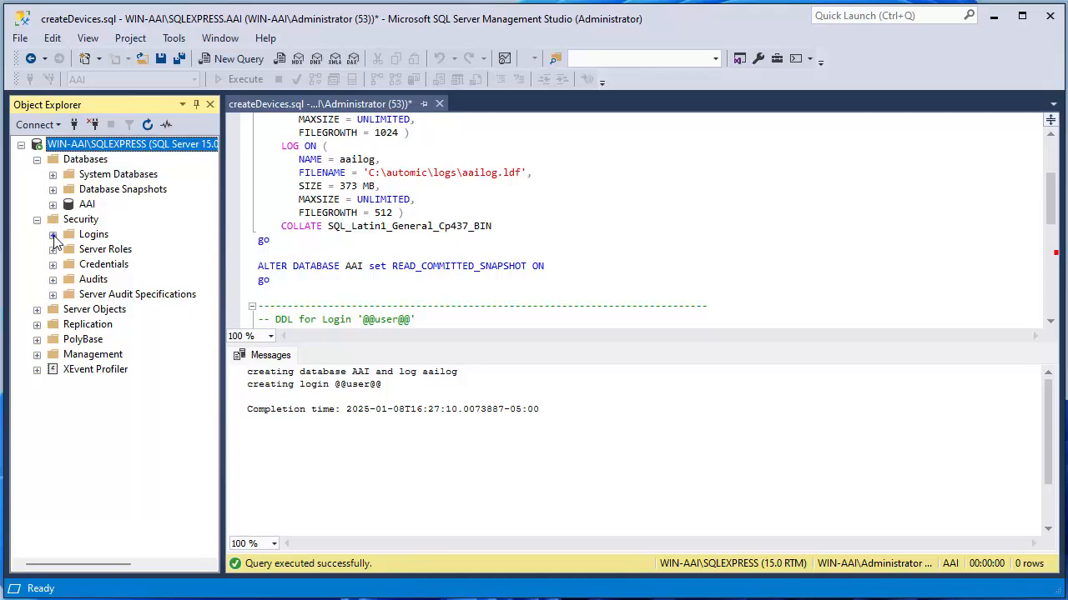
{"action": "left_click", "coordinate": [53, 234]}
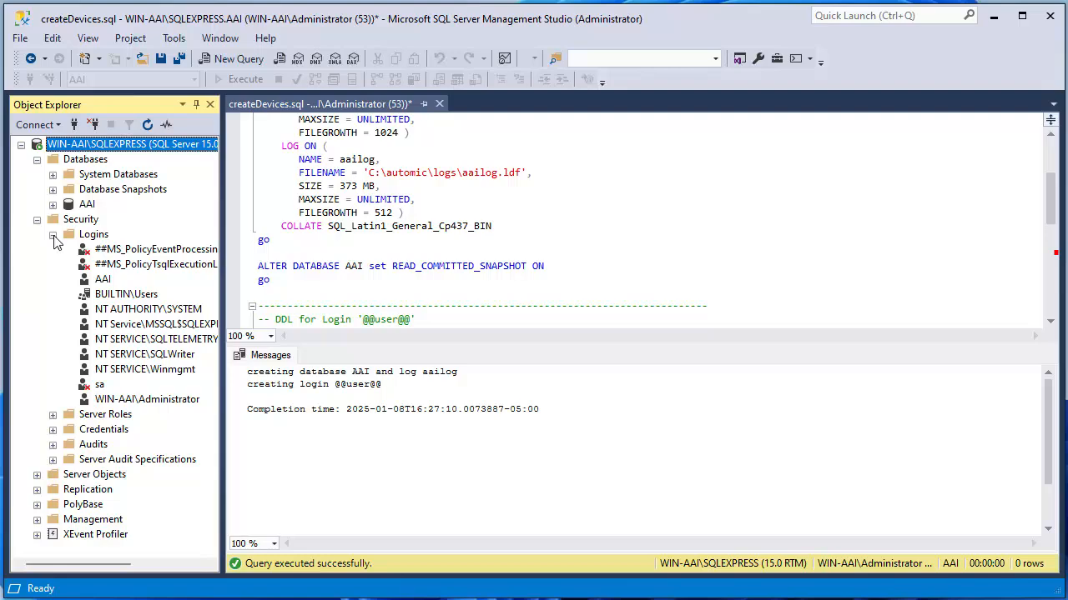
Step: Map the AAI login to the AAI database as db_owner, then disconnect from the server
{"action": "double_click", "coordinate": [103, 279]}
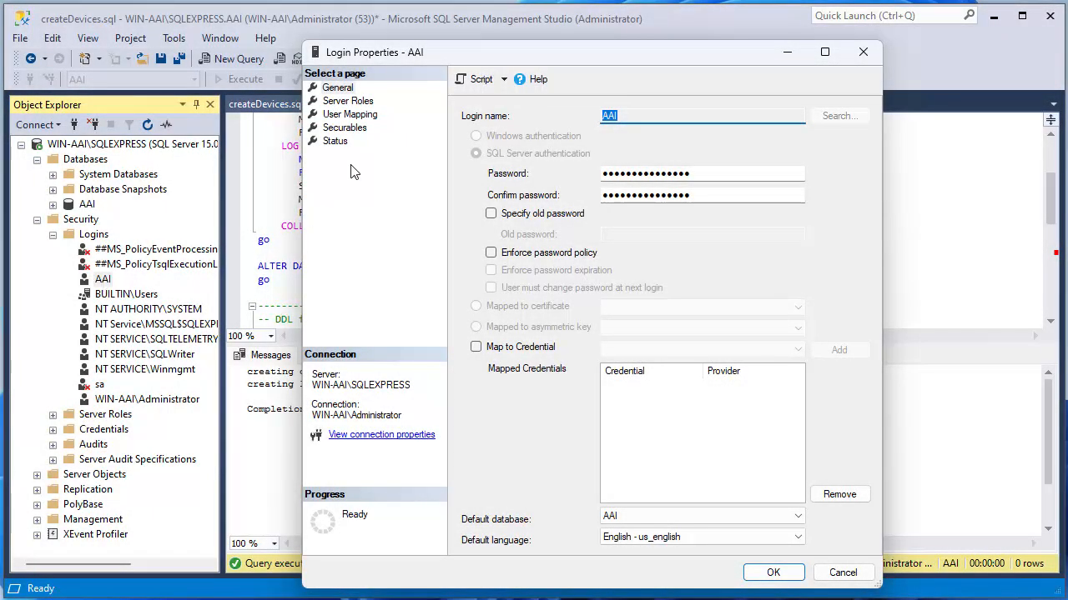
{"action": "left_click", "coordinate": [360, 119]}
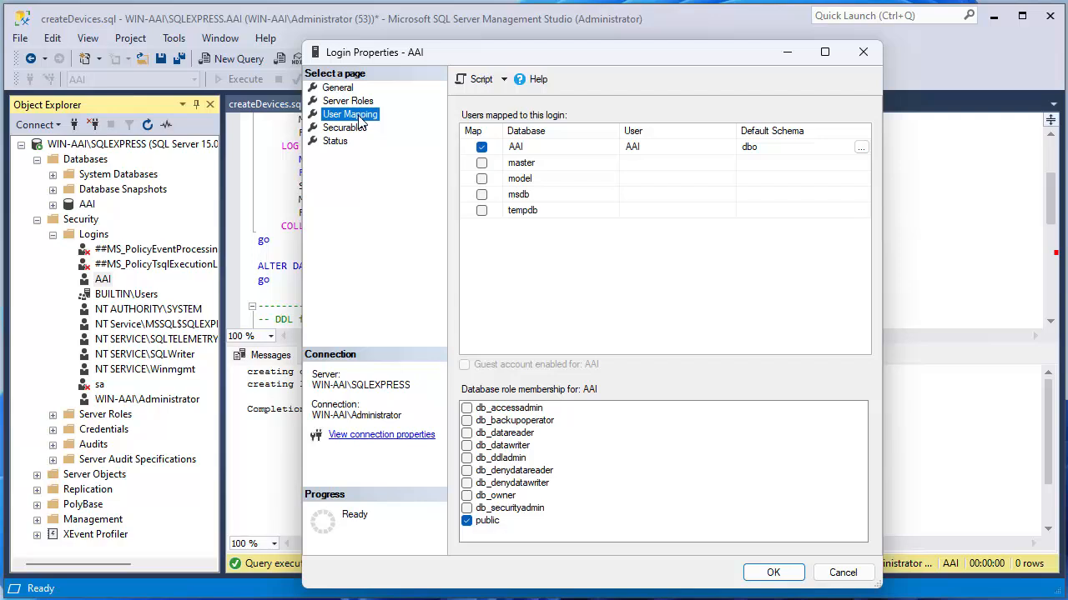
{"action": "left_click", "coordinate": [466, 495]}
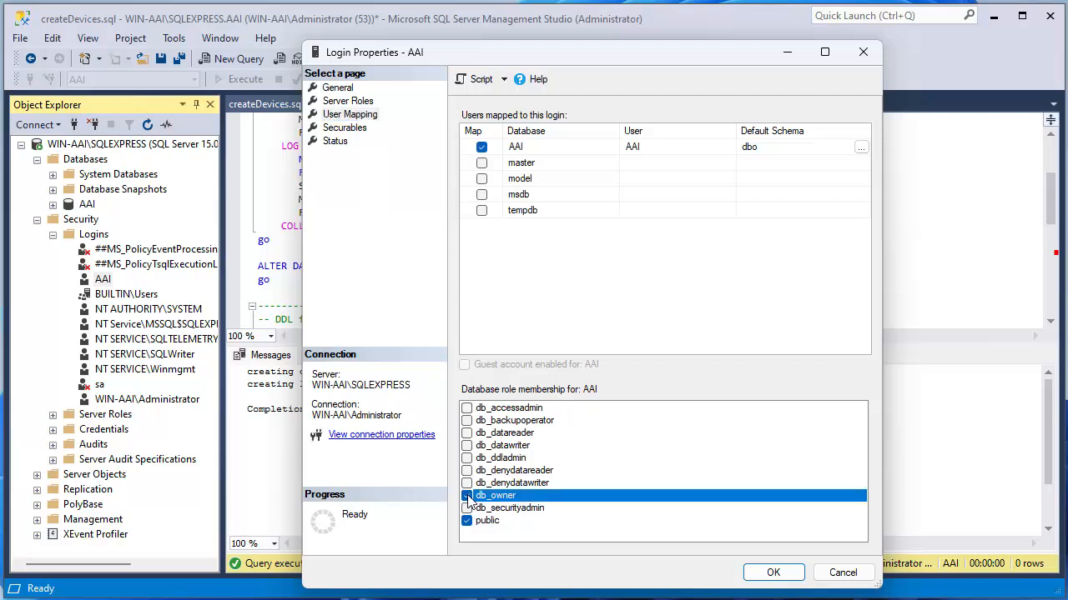
{"action": "left_click", "coordinate": [759, 573]}
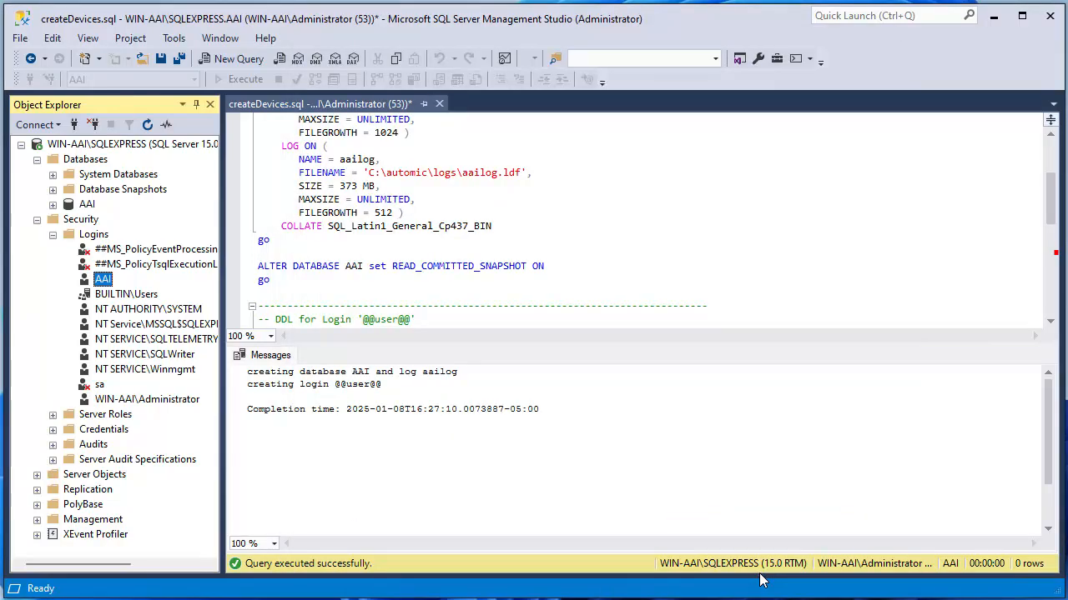
{"action": "left_click", "coordinate": [94, 124]}
Step: Reconnect with SQL Server Authentication as login AAI and its password, then close createDevices.sql
{"action": "left_click", "coordinate": [37, 127]}
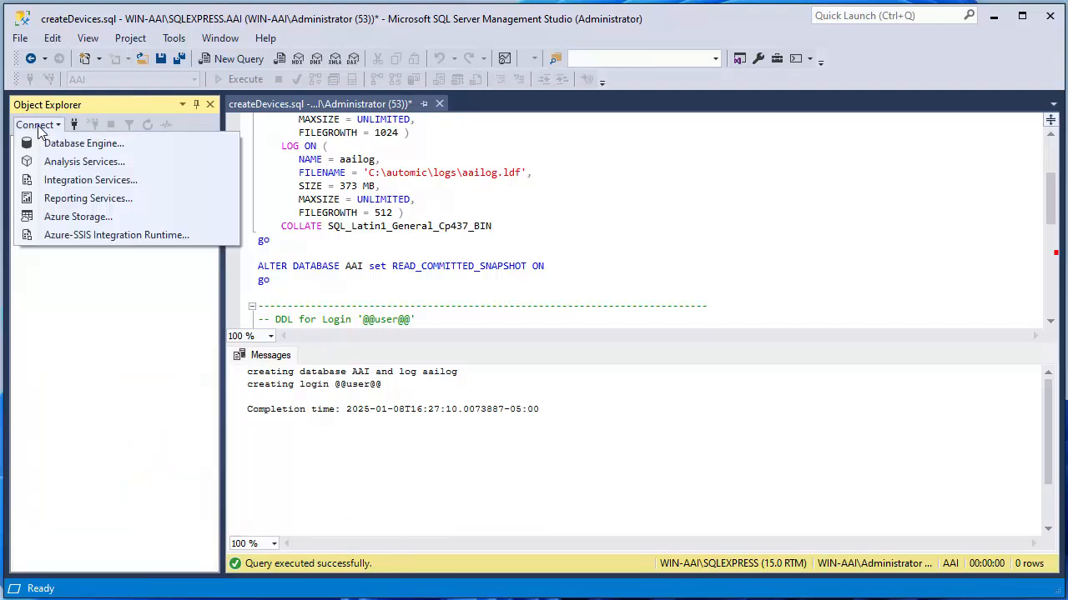
{"action": "left_click", "coordinate": [85, 145]}
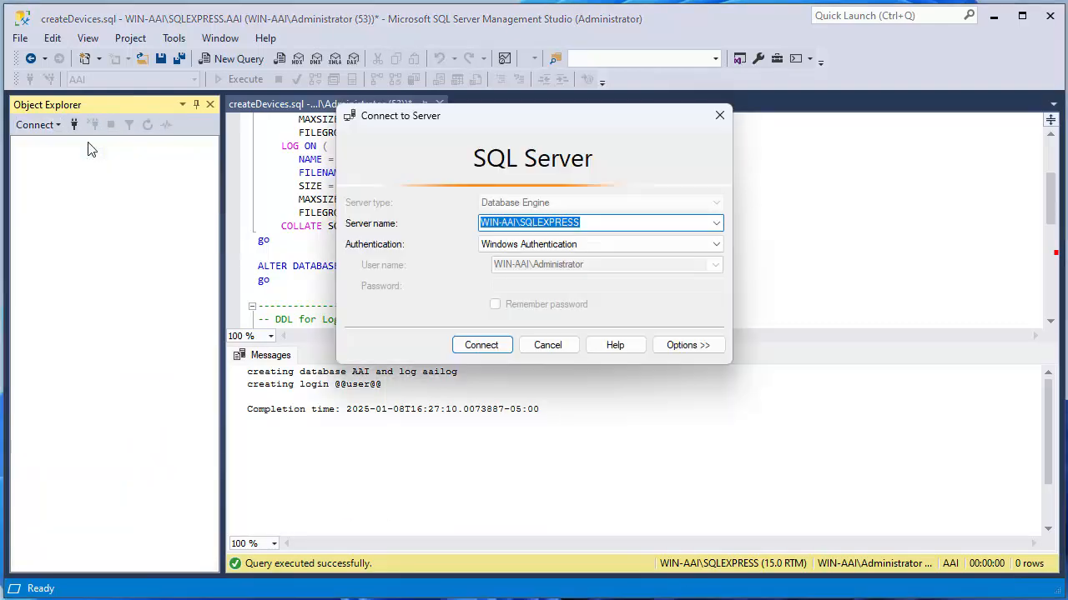
{"action": "left_click", "coordinate": [528, 244]}
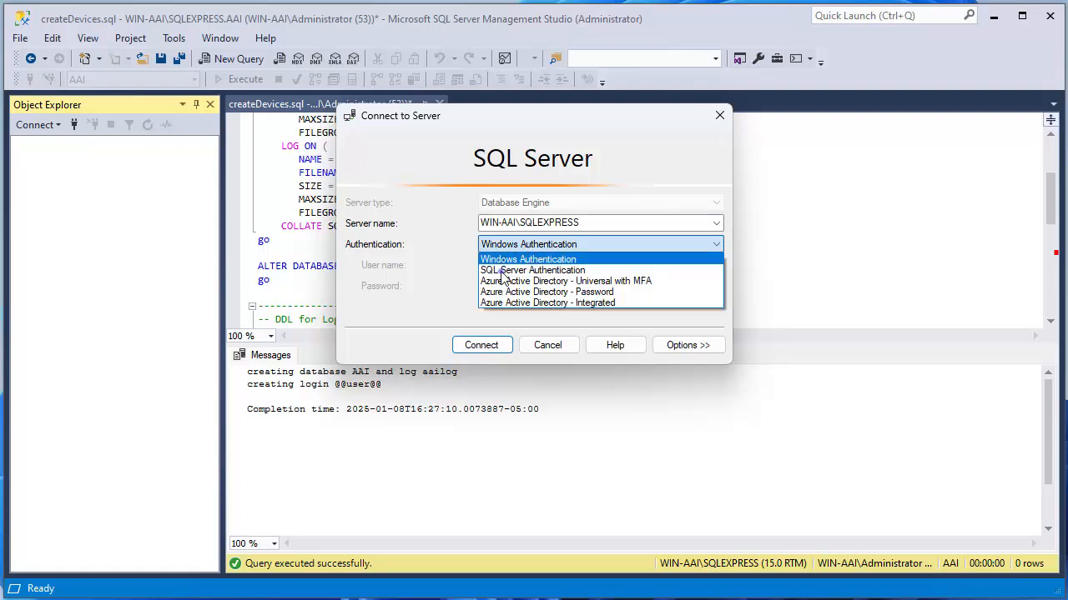
{"action": "left_click", "coordinate": [503, 270]}
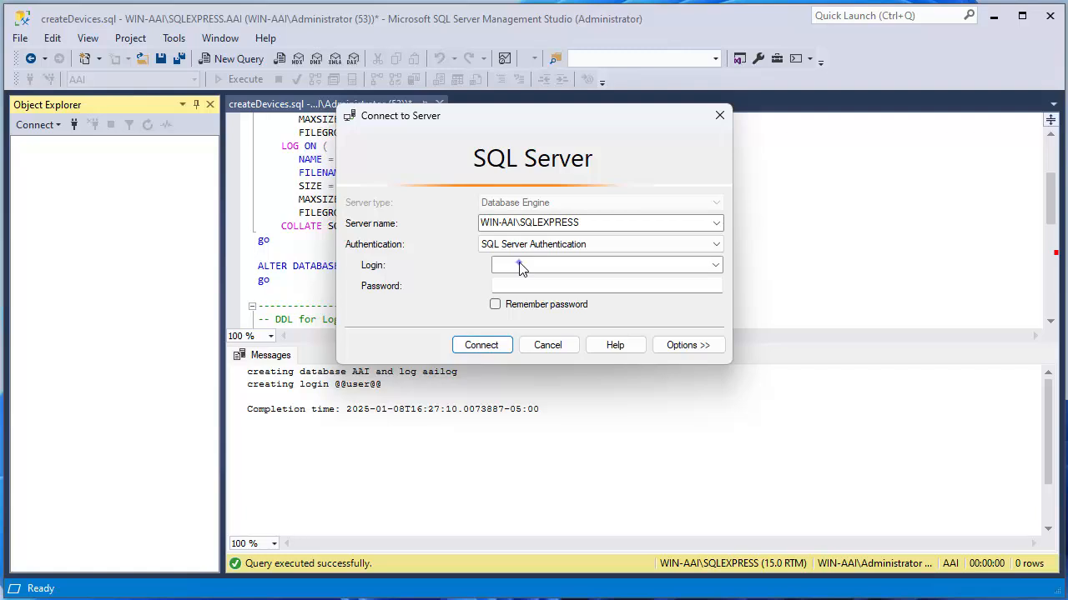
{"action": "left_click", "coordinate": [520, 265]}
{"action": "type", "text": "AAI"}
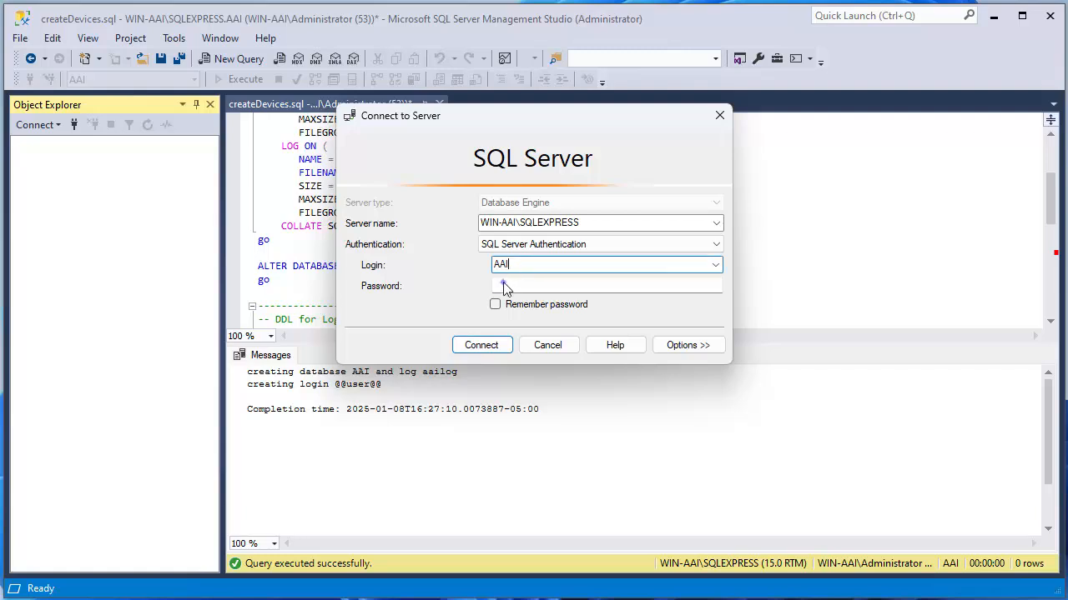
{"action": "left_click", "coordinate": [504, 286]}
{"action": "type", "text": "AAI"}
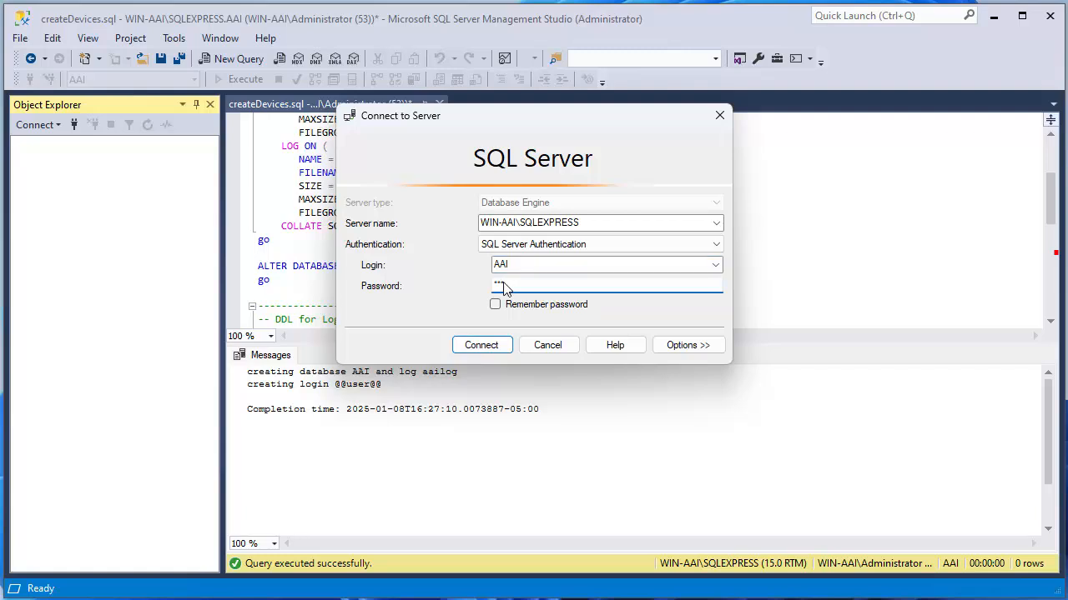
{"action": "left_click", "coordinate": [489, 344]}
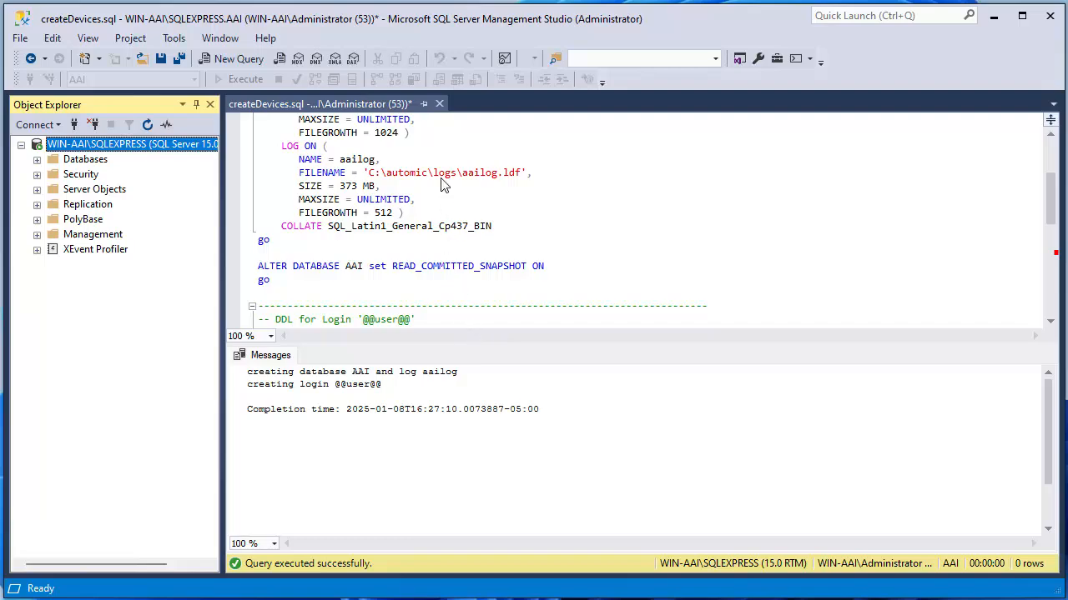
{"action": "left_click", "coordinate": [439, 103]}
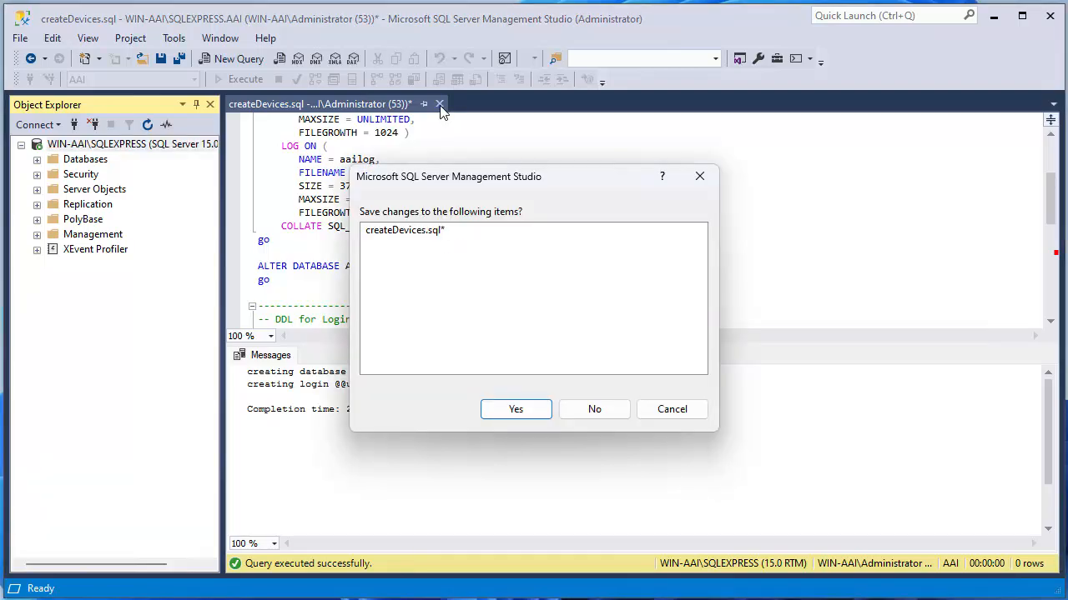
Step: Save createDevices.sql, then load createJawsDB.sql into Management Studio and execute it
{"action": "left_click", "coordinate": [509, 415]}
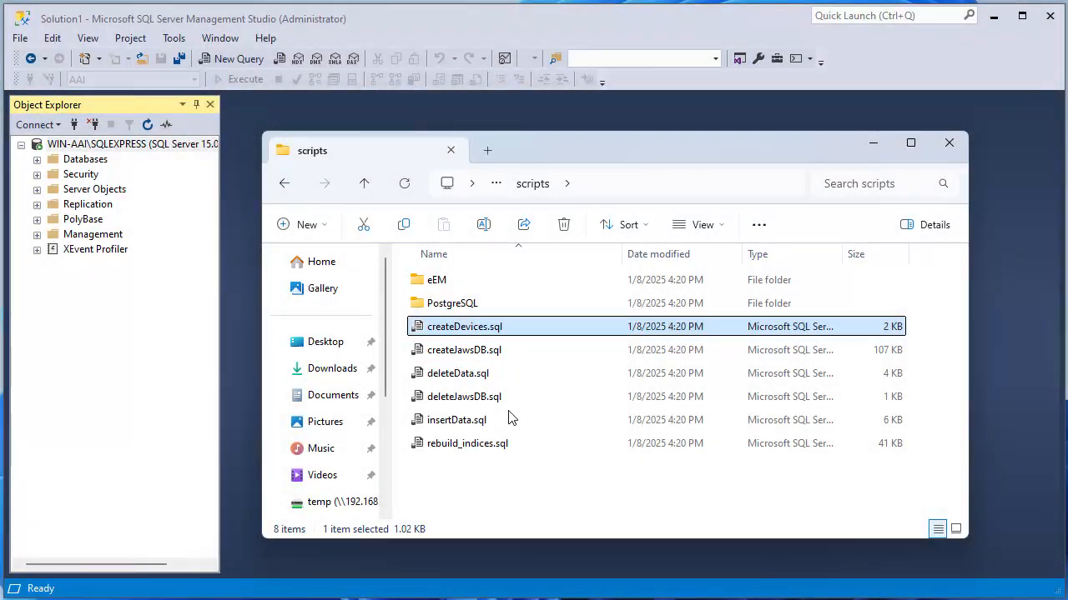
{"action": "left_click", "coordinate": [434, 349]}
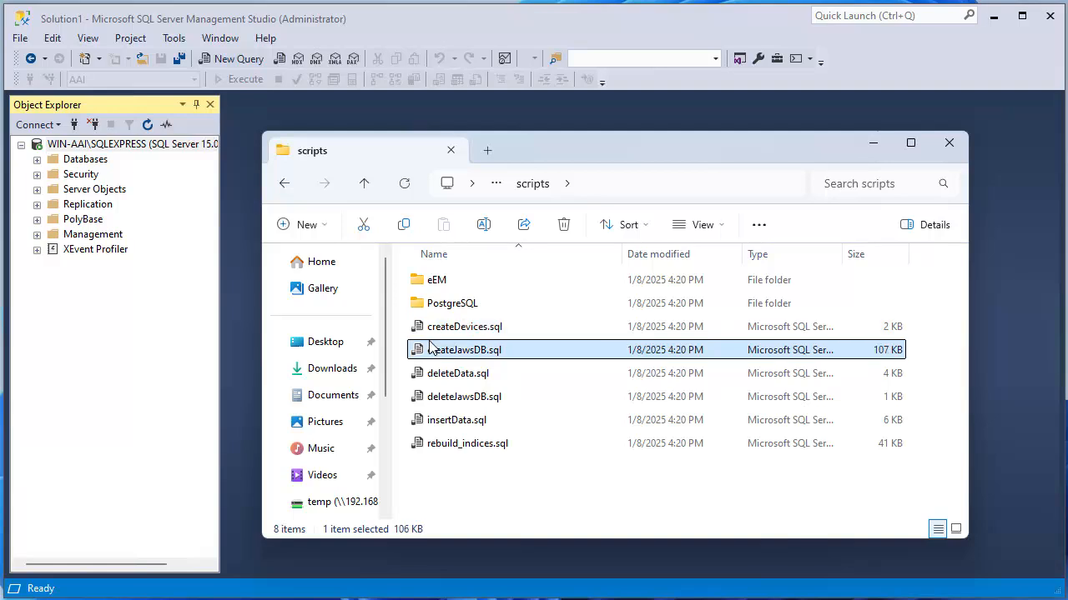
{"action": "left_click_drag", "start_coordinate": [429, 348], "coordinate": [501, 125]}
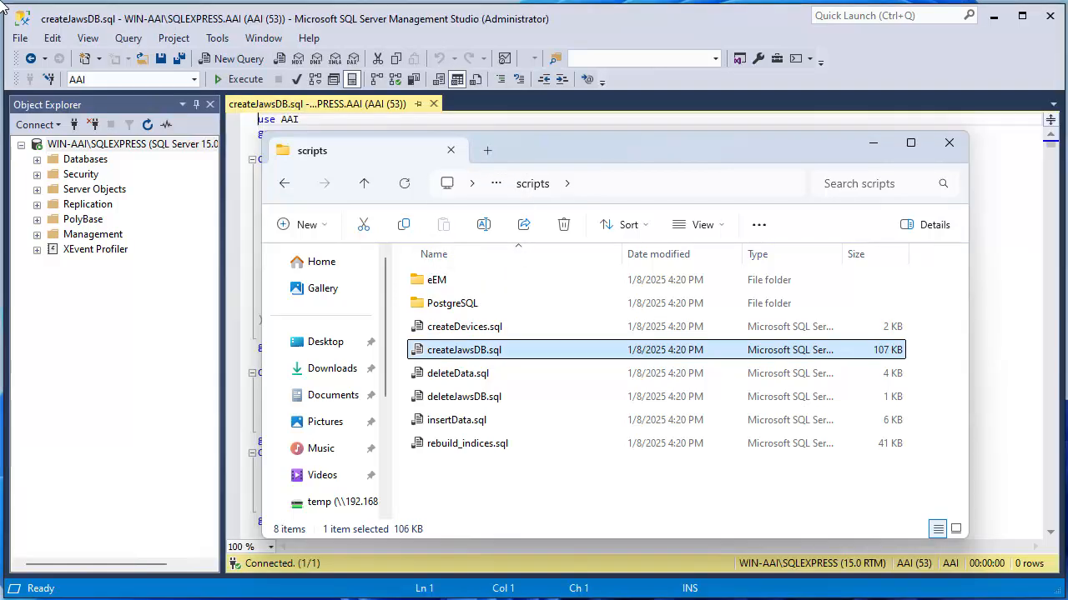
{"action": "left_click", "coordinate": [949, 143]}
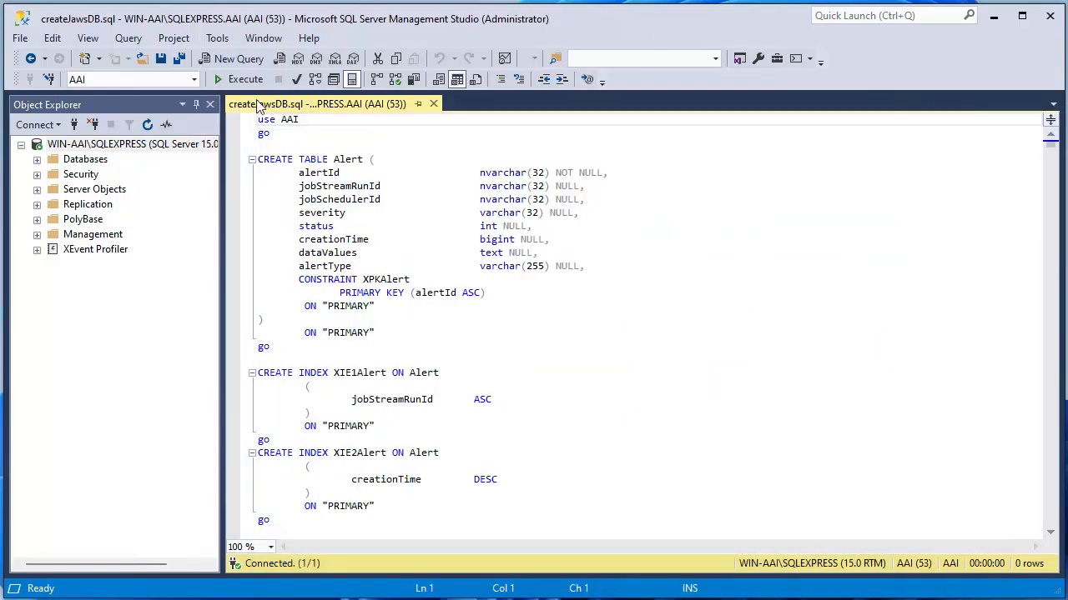
{"action": "left_click", "coordinate": [235, 79]}
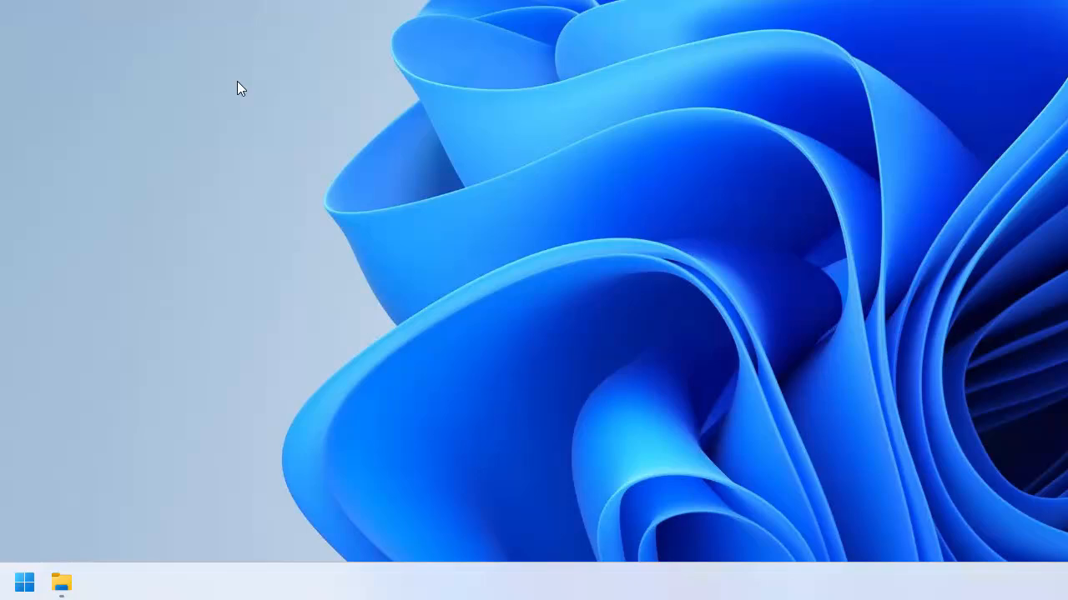
{"action": "left_click", "coordinate": [24, 584]}
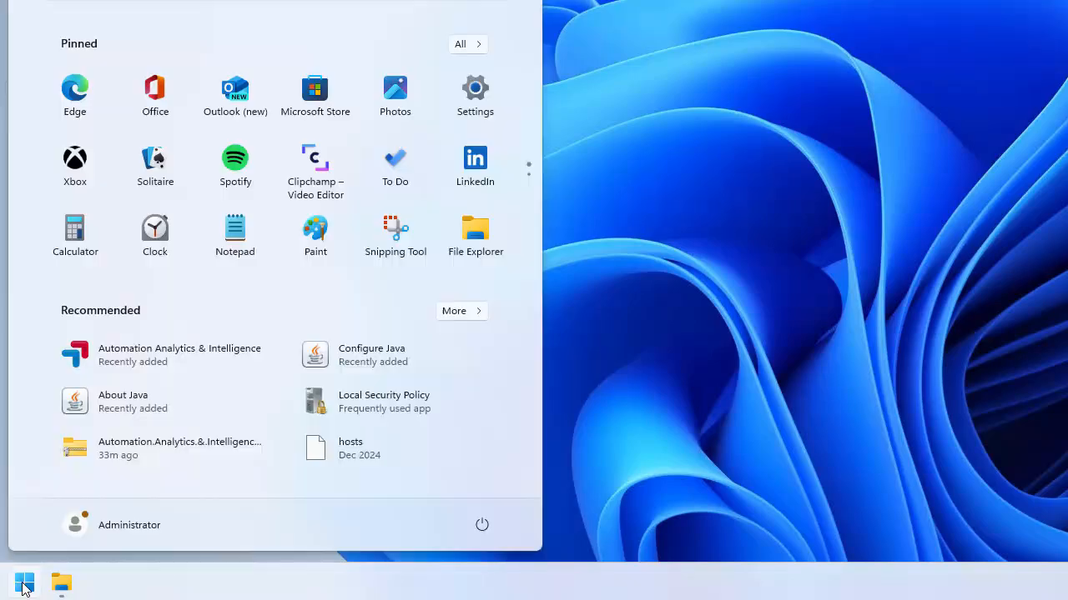
{"action": "left_click", "coordinate": [117, 357]}
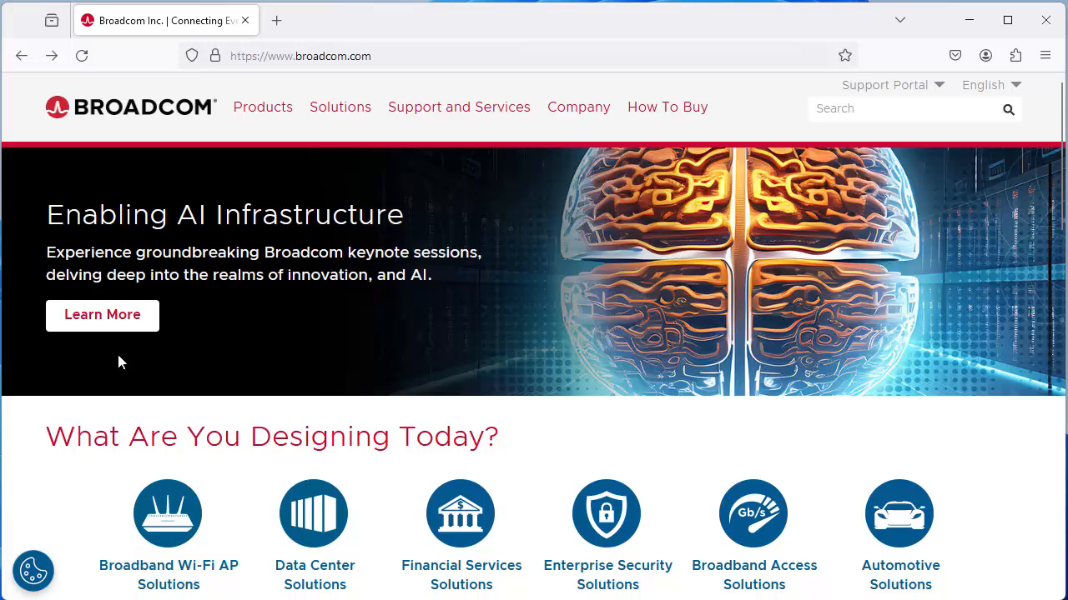
{"action": "left_click", "coordinate": [387, 58]}
{"action": "type", "text": "http://192.168.70.128:8088/main"}
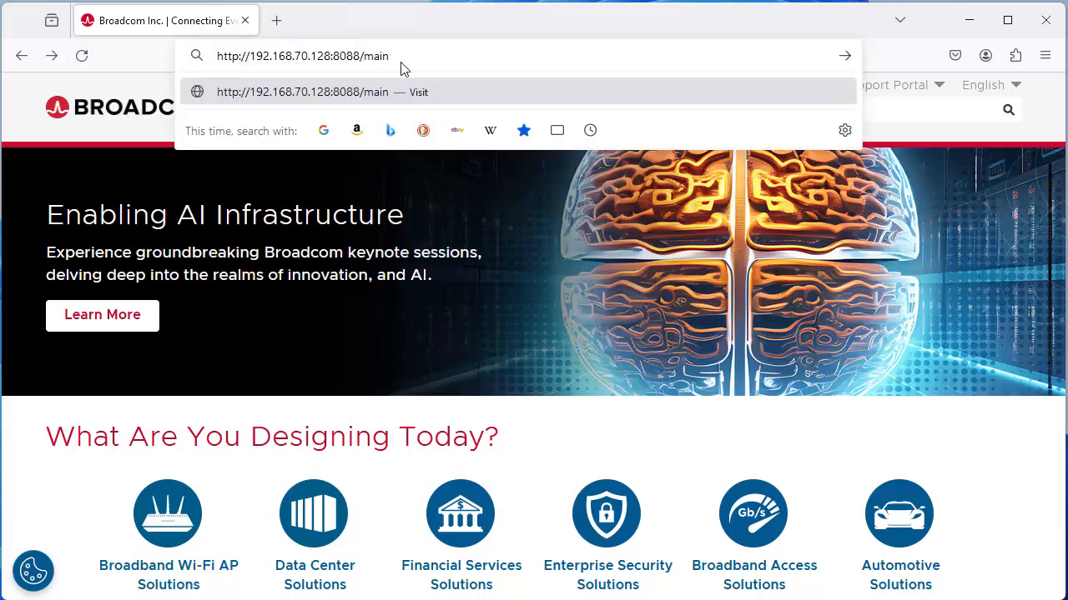
Step: Sign in to the AAI Configuration tool with the admin username and password
{"action": "left_click", "coordinate": [434, 93]}
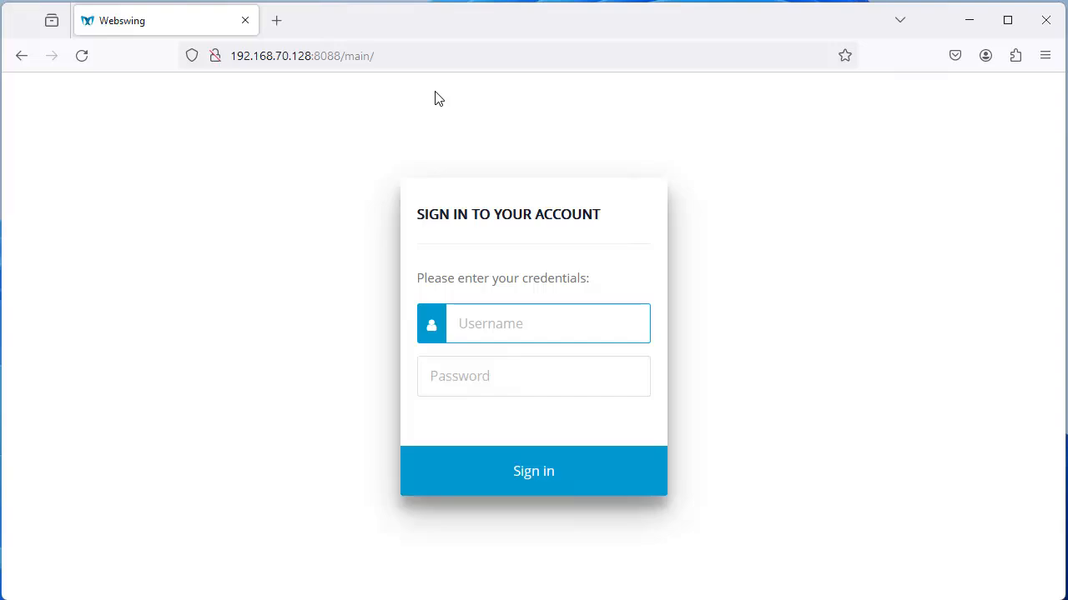
{"action": "left_click", "coordinate": [473, 326]}
{"action": "type", "text": "masteradmin"}
{"action": "left_click", "coordinate": [447, 379]}
{"action": "key", "text": "ctrl+v"}
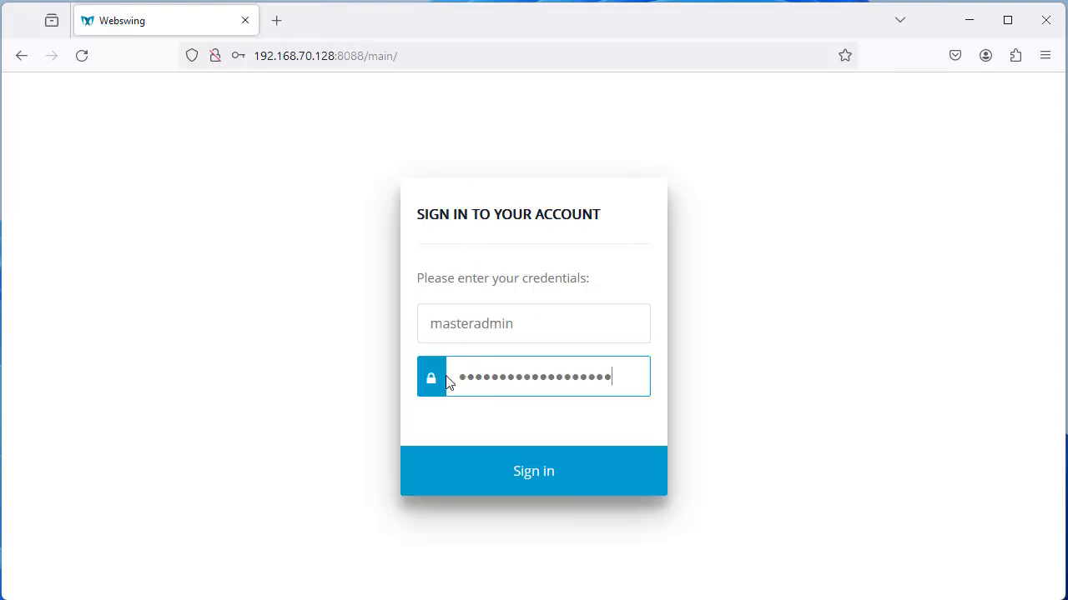
{"action": "left_click", "coordinate": [529, 474]}
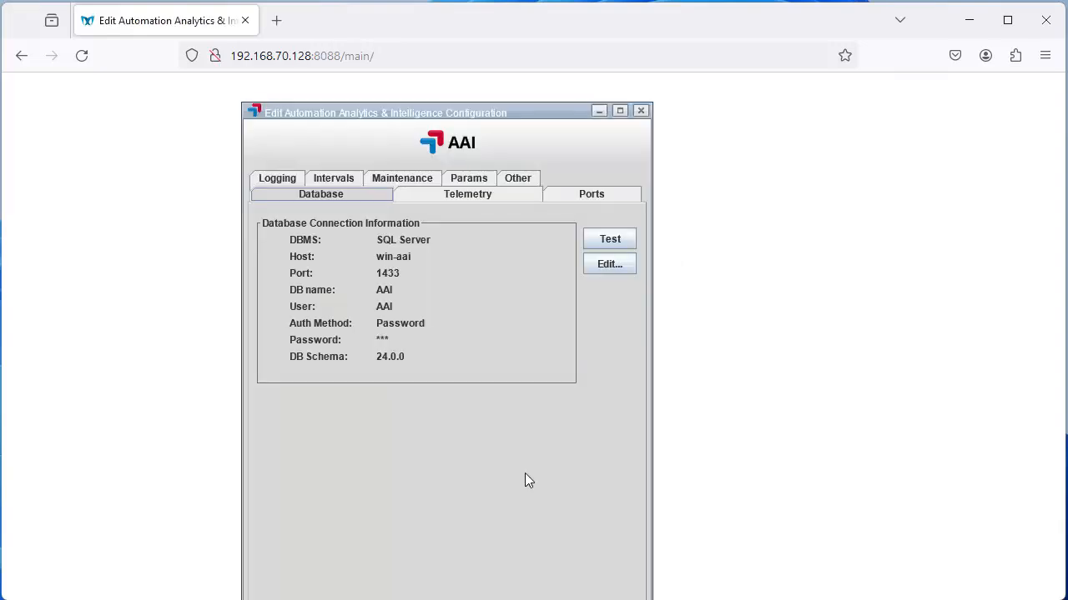
Step: Run the Database tab connection test, confirm the AAI database is accessible, and enter the web login URL
{"action": "left_click", "coordinate": [610, 240]}
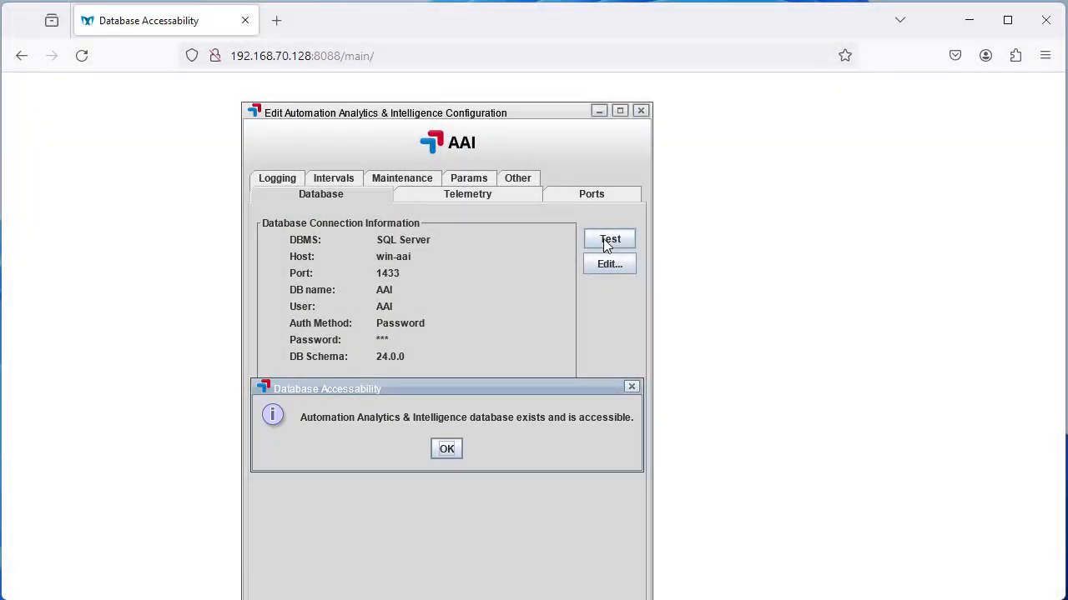
{"action": "left_click", "coordinate": [447, 448]}
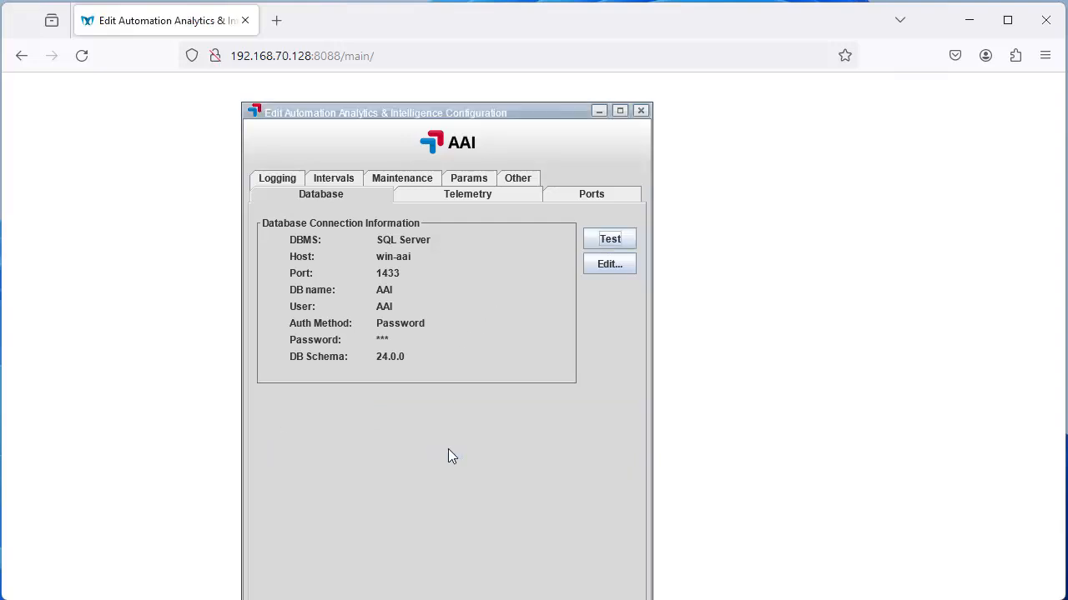
{"action": "left_click", "coordinate": [350, 56]}
{"action": "type", "text": "192.168.70.128:8080/aai/web/v2/login"}
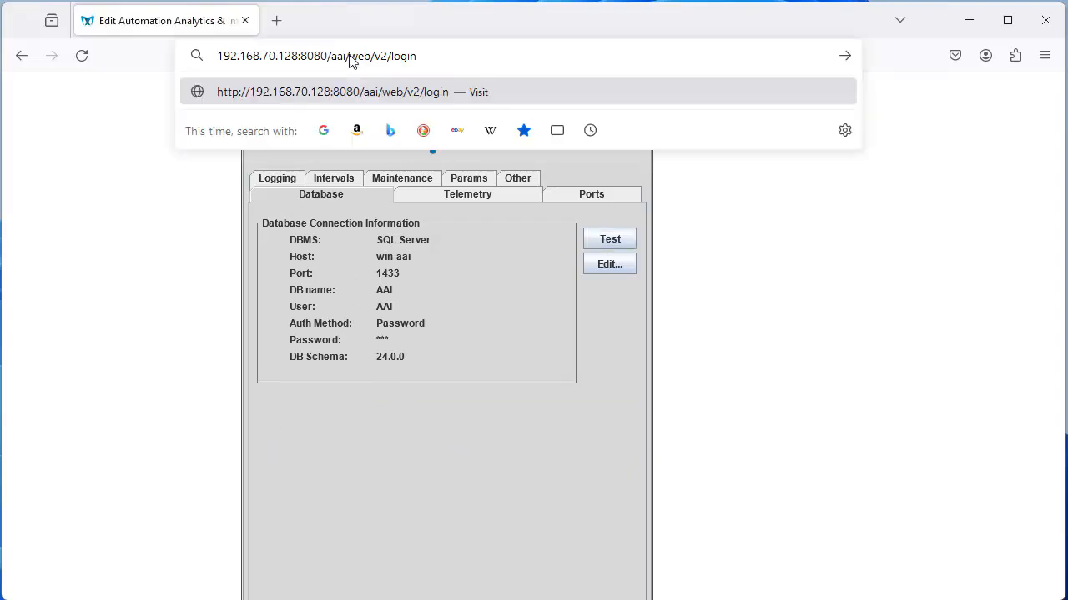
Step: Load the AAI web login page at 192.168.70.128:8080 and log in with the admin credentials
{"action": "left_click", "coordinate": [426, 94]}
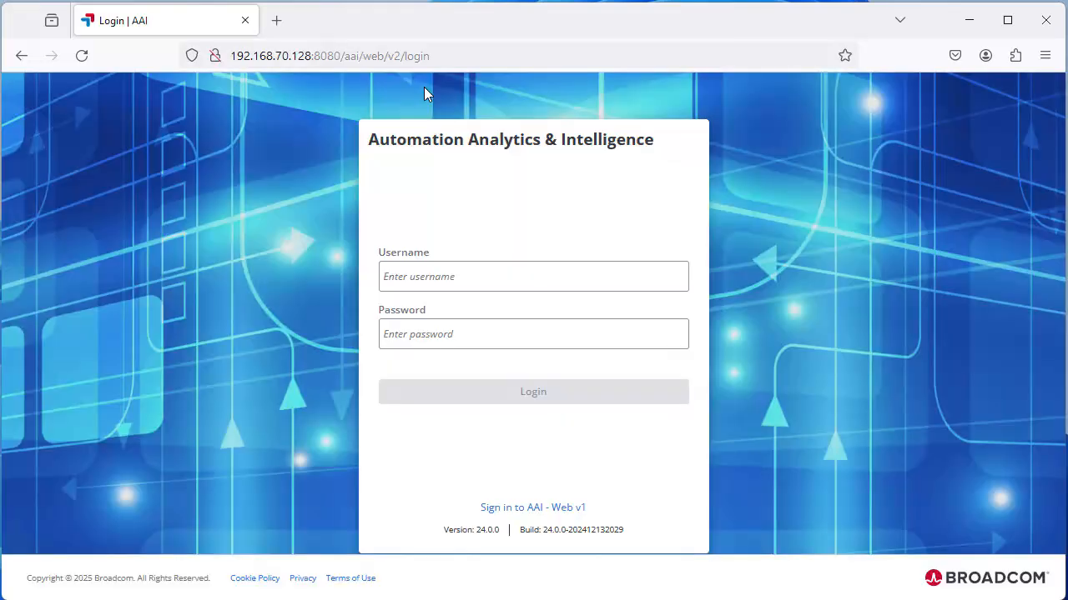
{"action": "left_click", "coordinate": [417, 280]}
{"action": "type", "text": "admin"}
{"action": "left_click", "coordinate": [409, 338]}
{"action": "type", "text": "********"}
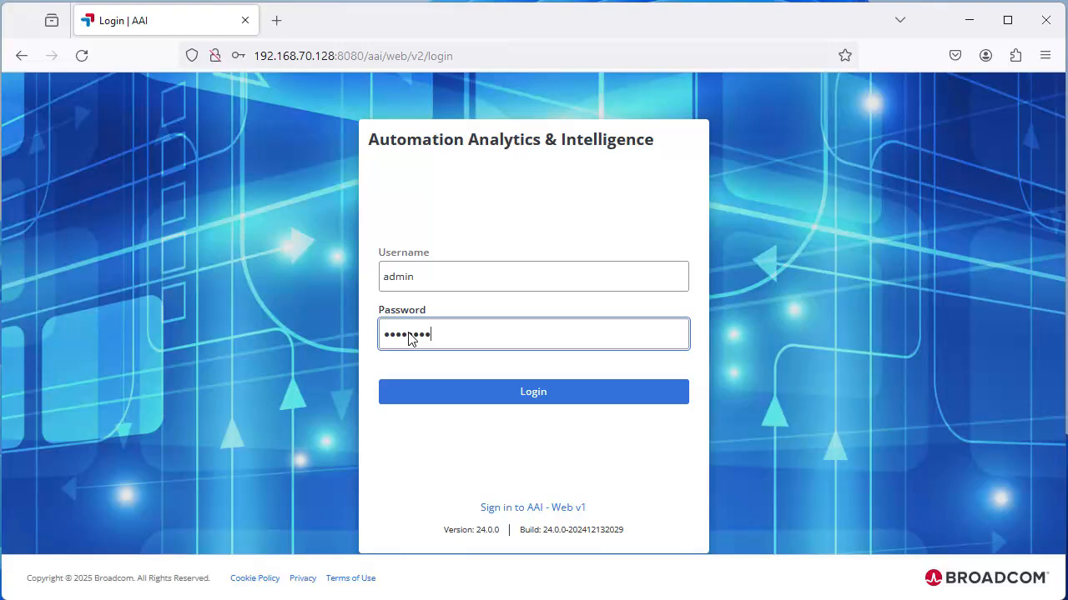
{"action": "left_click", "coordinate": [534, 392]}
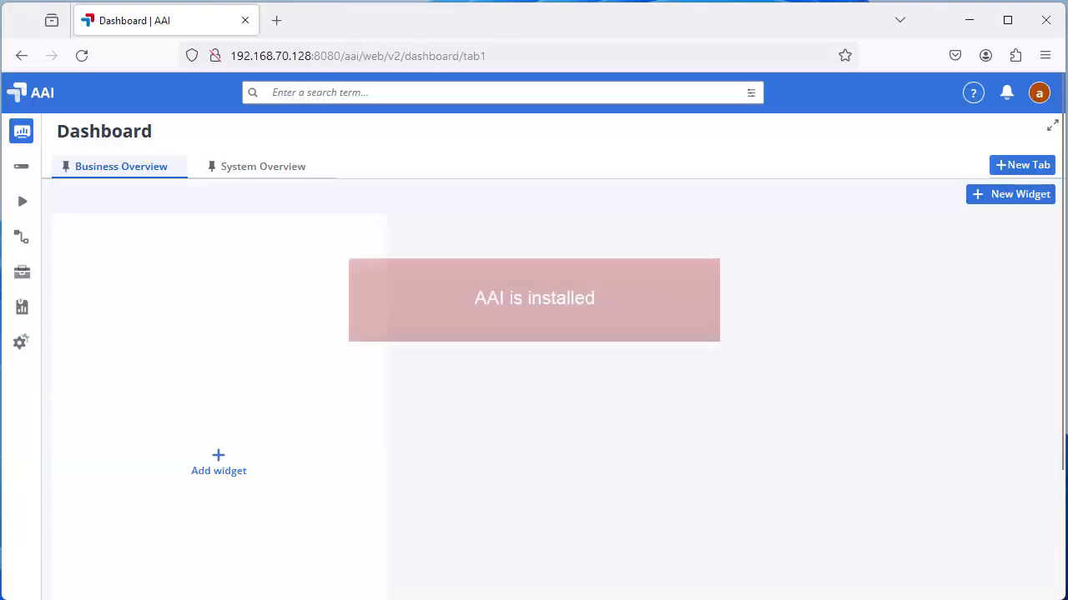